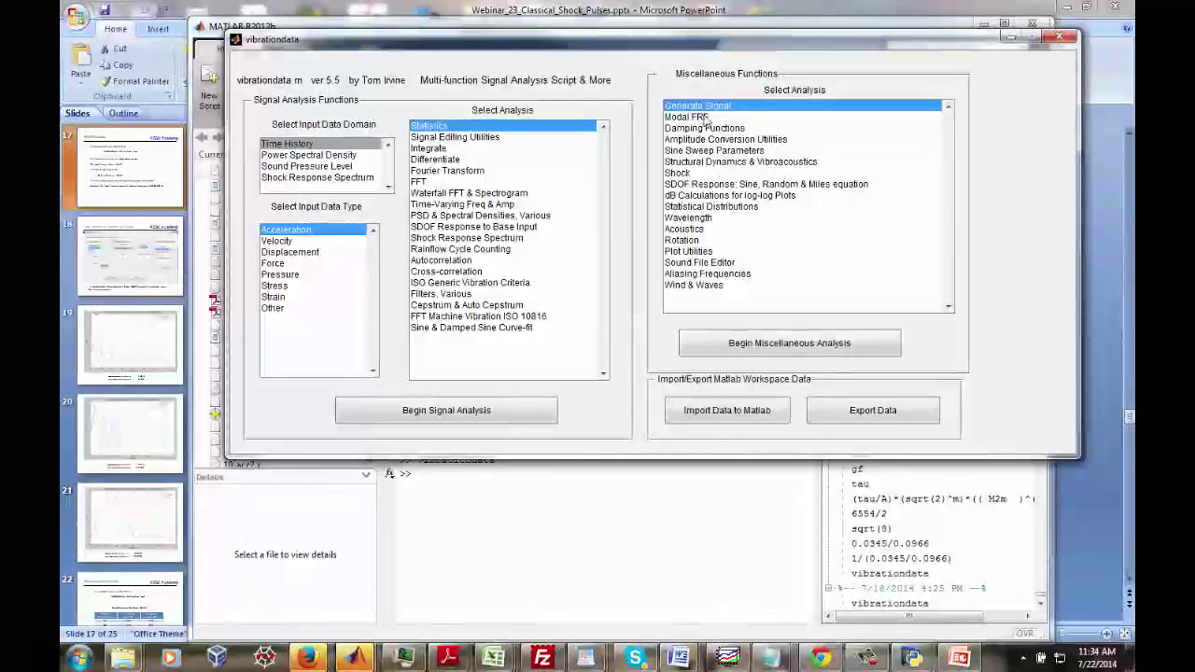
Open the SDOF Response: Classical Base Input analysis from the Shock miscellaneous functions and reposition its window
left_click(682, 176)
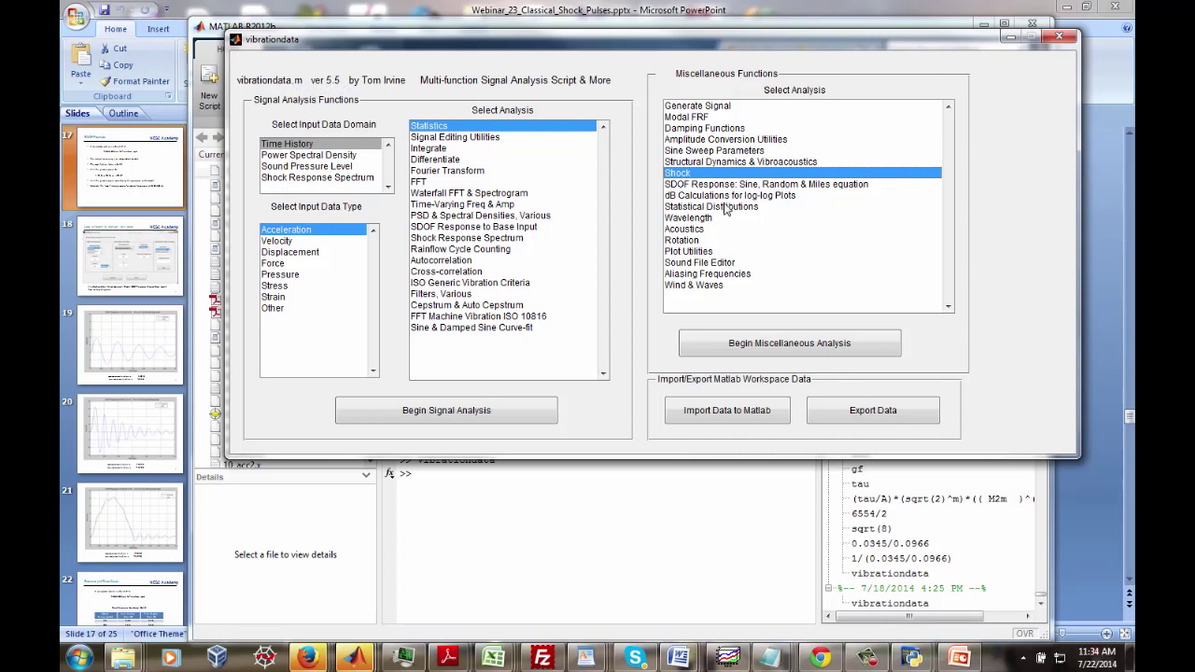
left_click(757, 344)
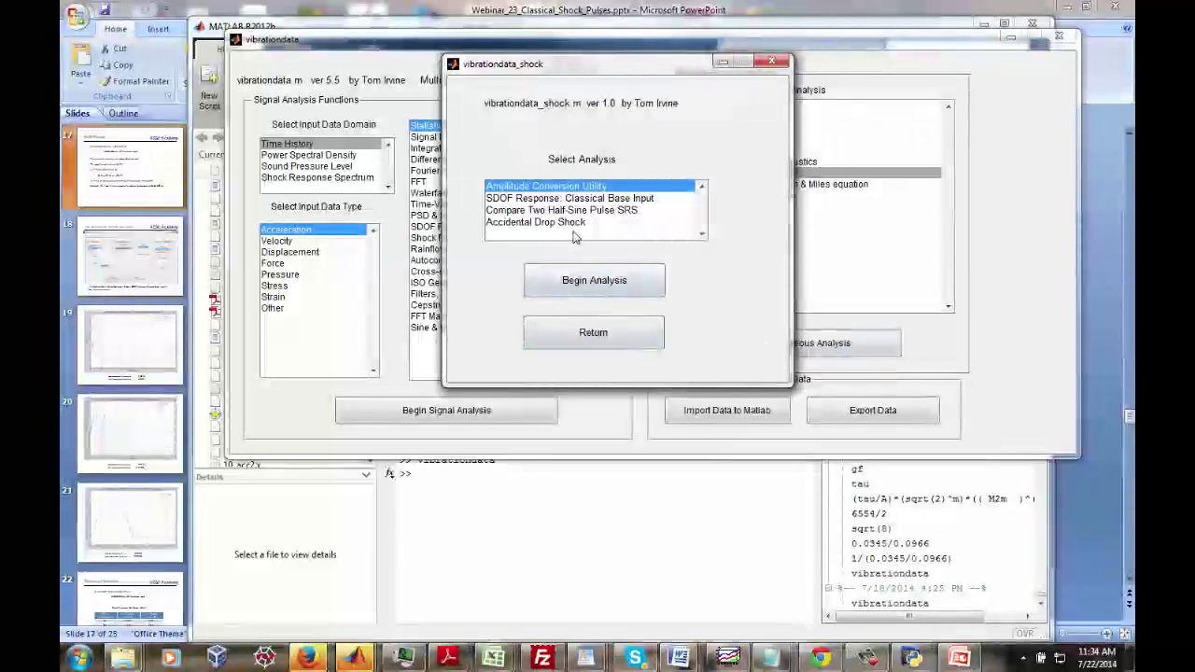
left_click(521, 200)
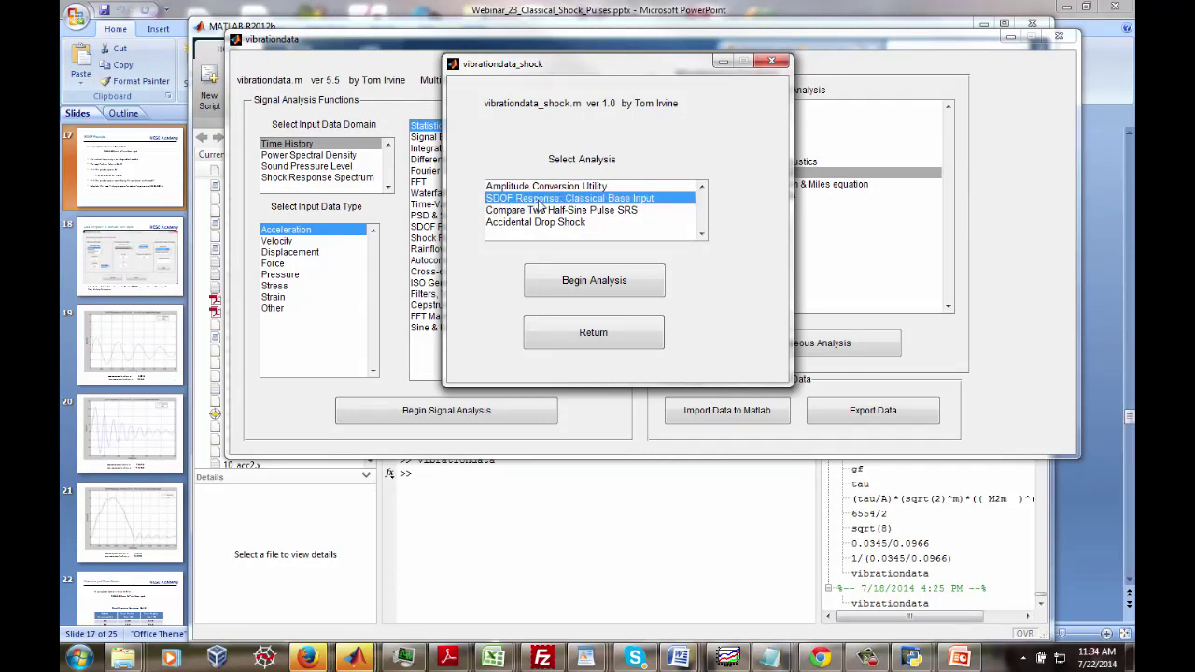
left_click(604, 283)
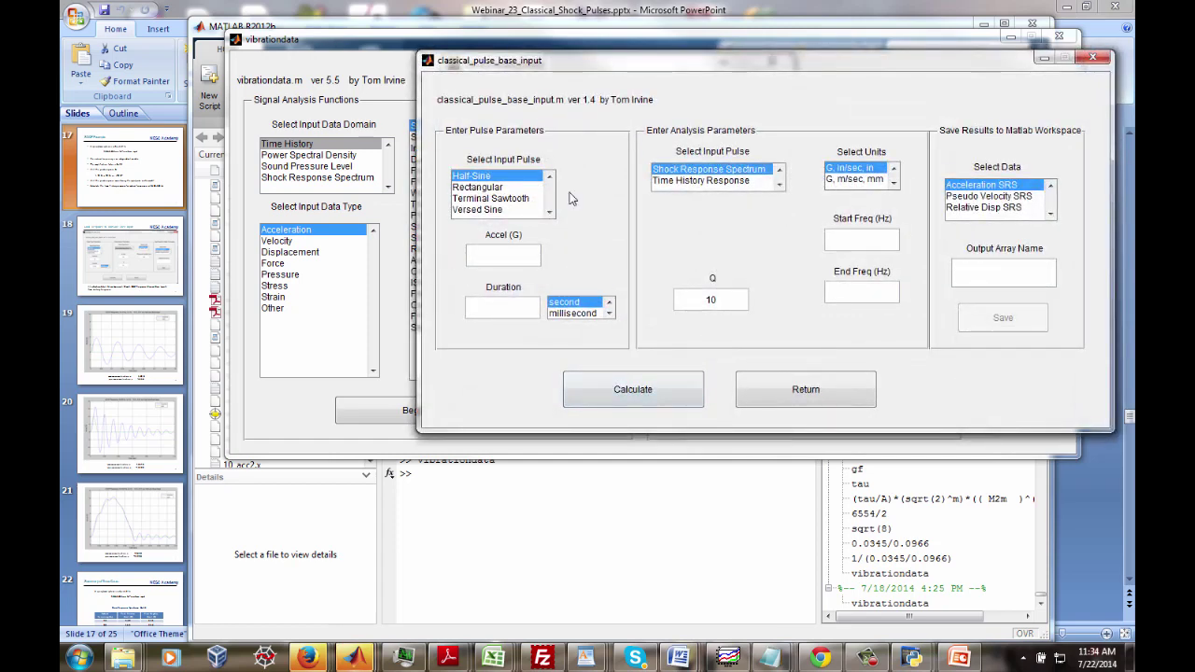
left_click_drag(580, 70, 471, 62)
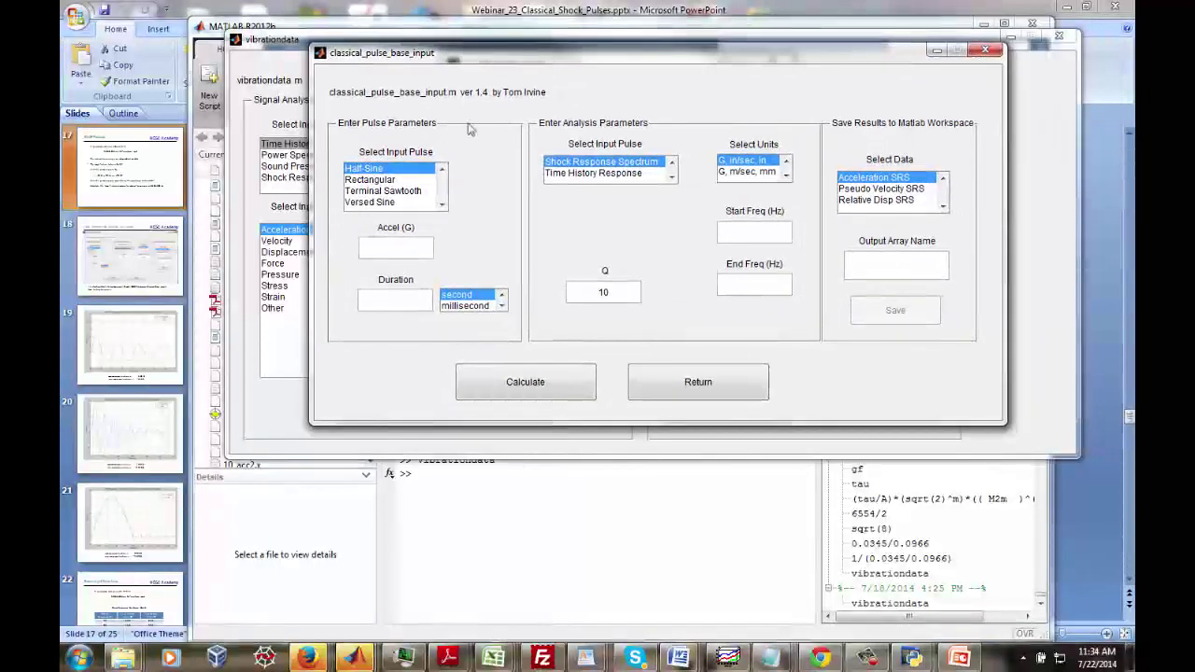
Choose Time History Response in G, in/sec, in units and define the half-sine pulse as 10 G with a 10 millisecond duration
left_click(577, 175)
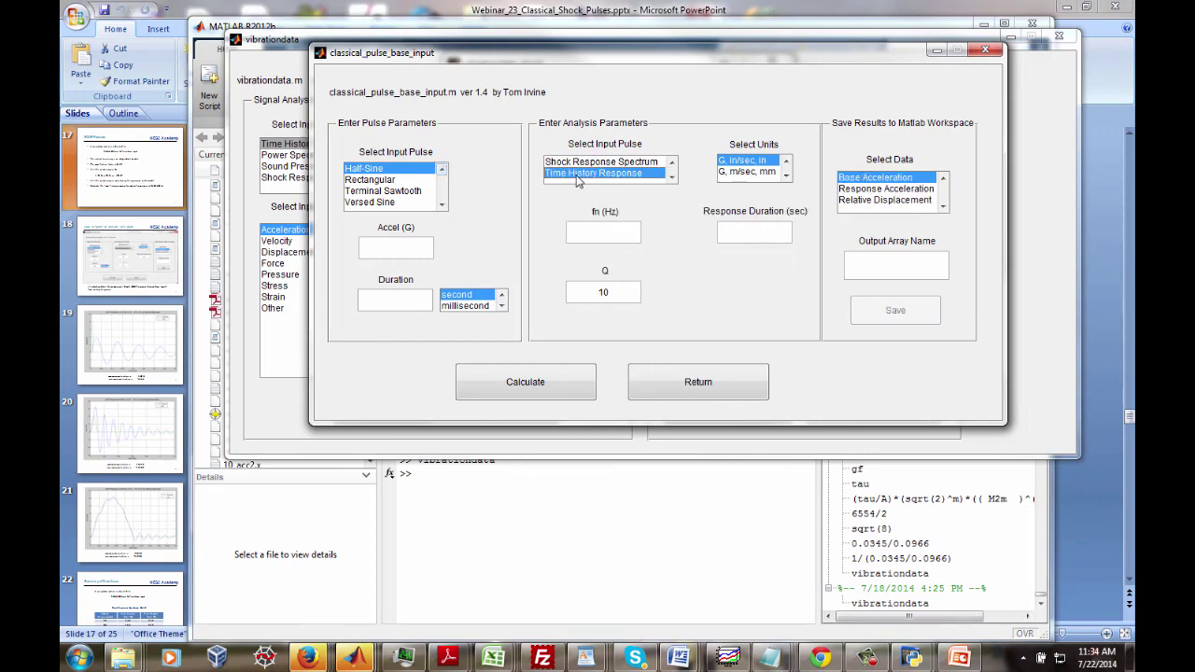
left_click(752, 166)
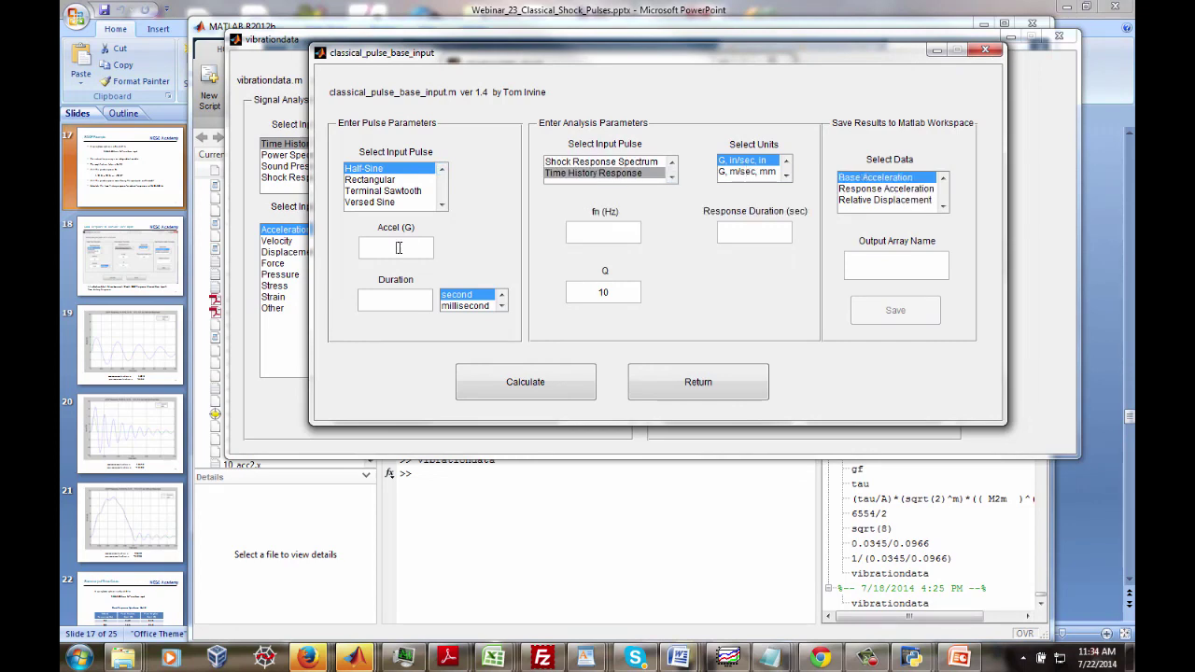
type("10")
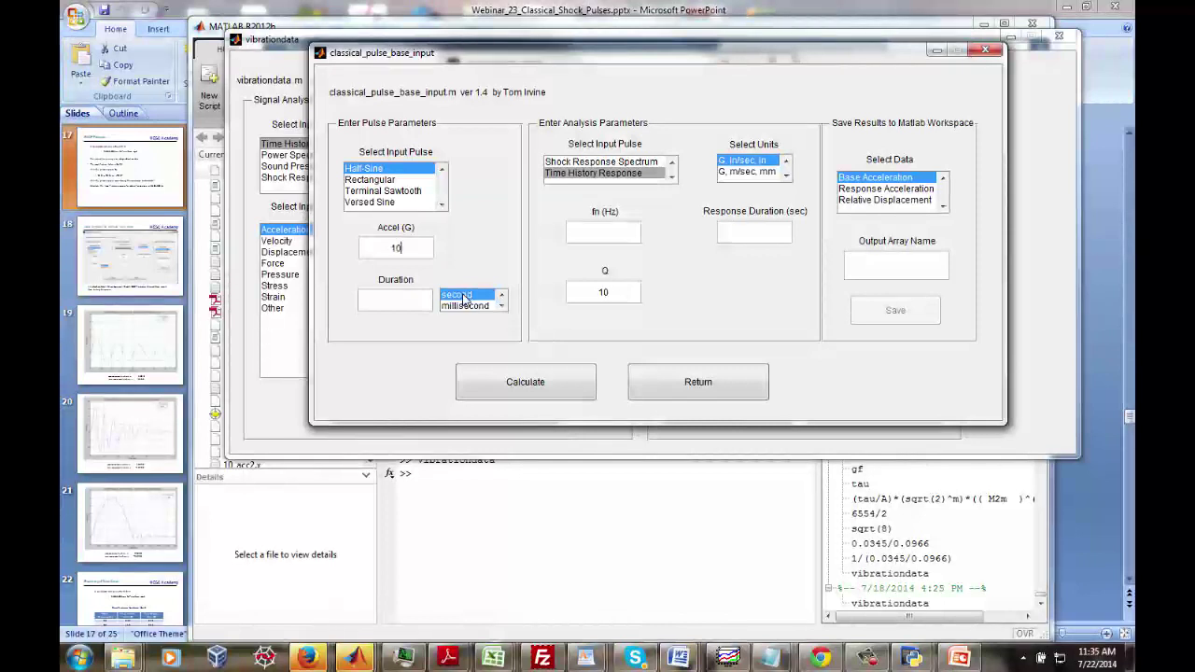
left_click(464, 305)
left_click(410, 301)
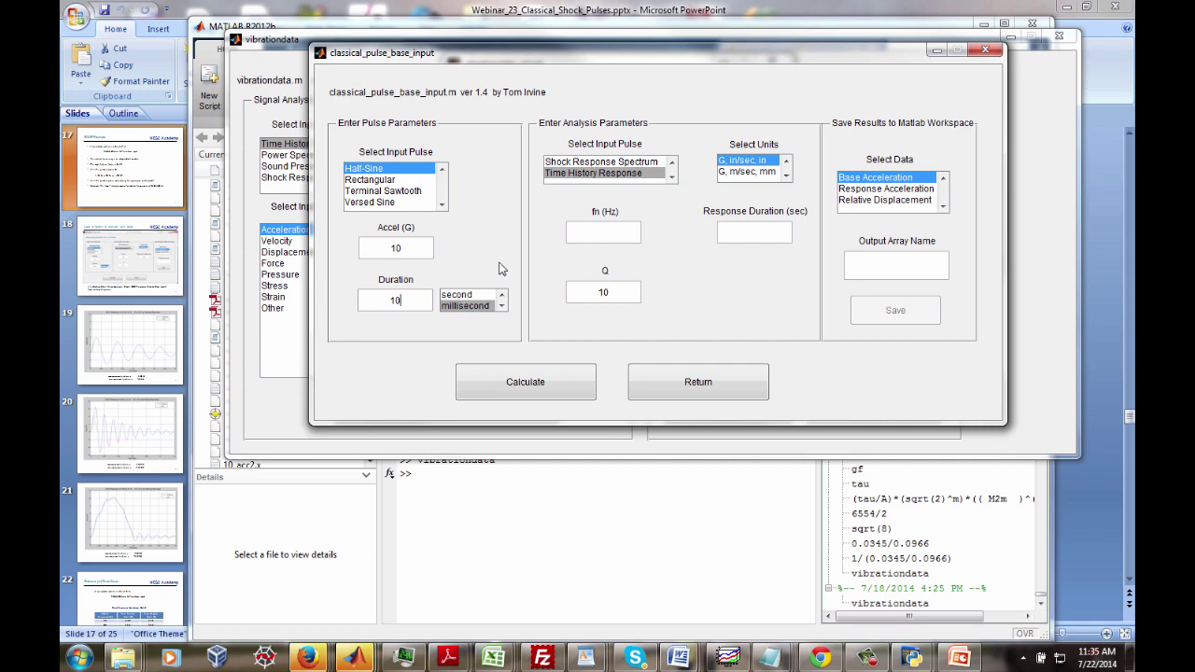
Open a blank WordPad document and shrink its window to sit beside the pulse analysis window
left_click(79, 658)
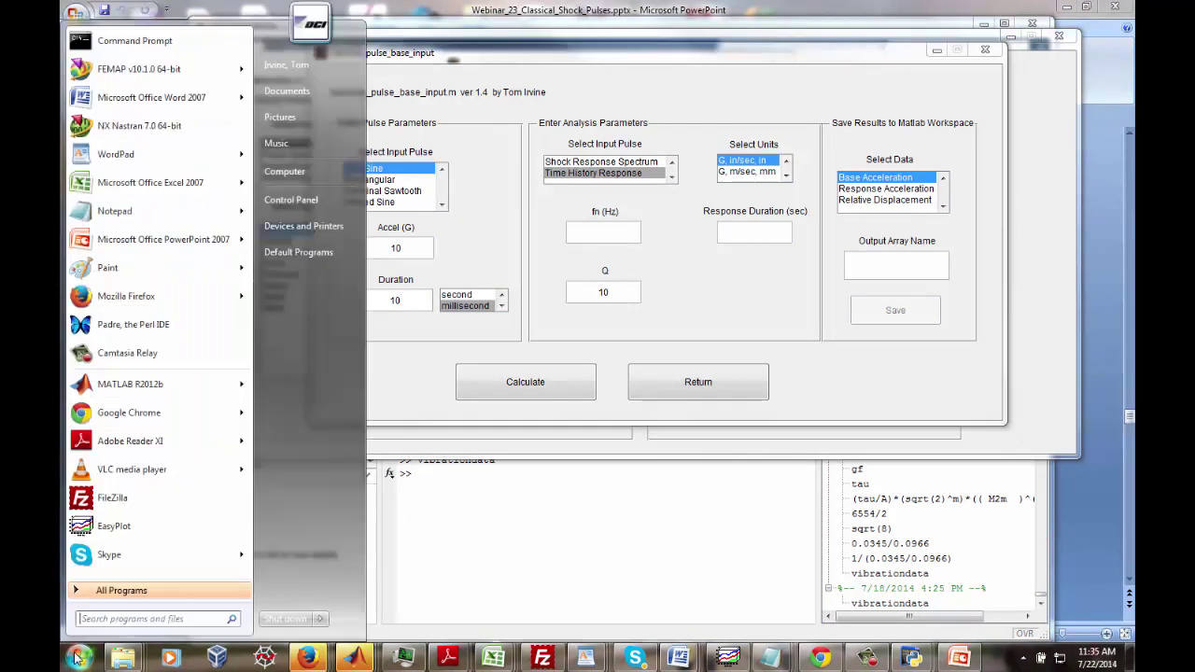
left_click(140, 163)
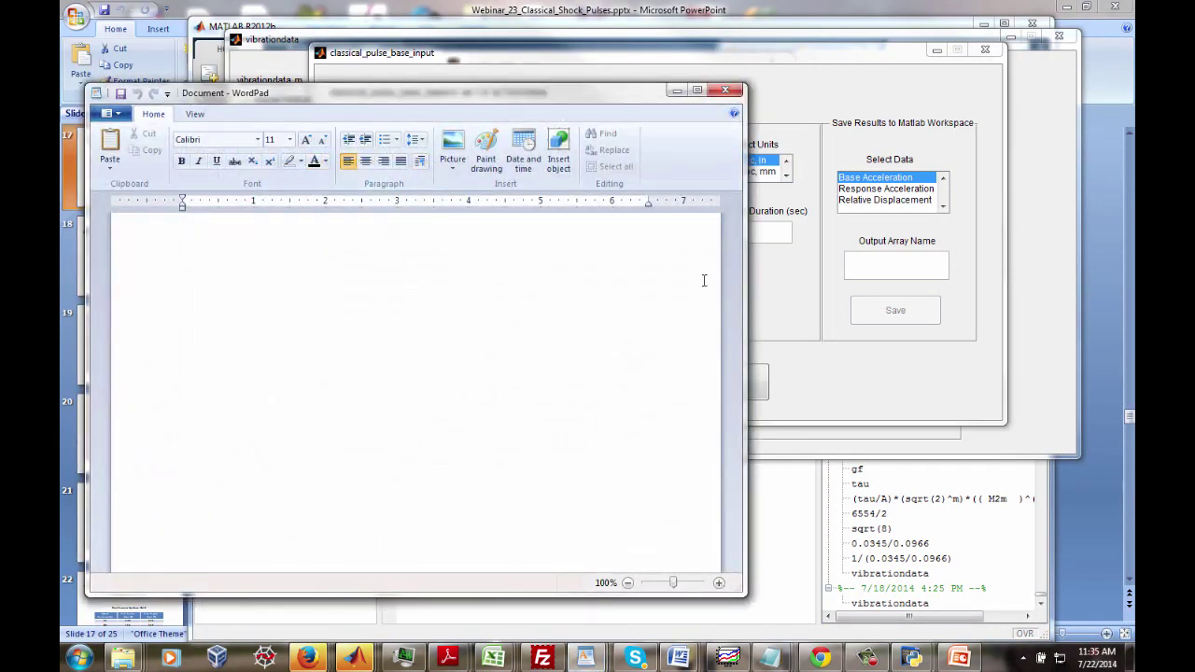
left_click_drag(746, 85, 334, 250)
left_click_drag(483, 51, 498, 57)
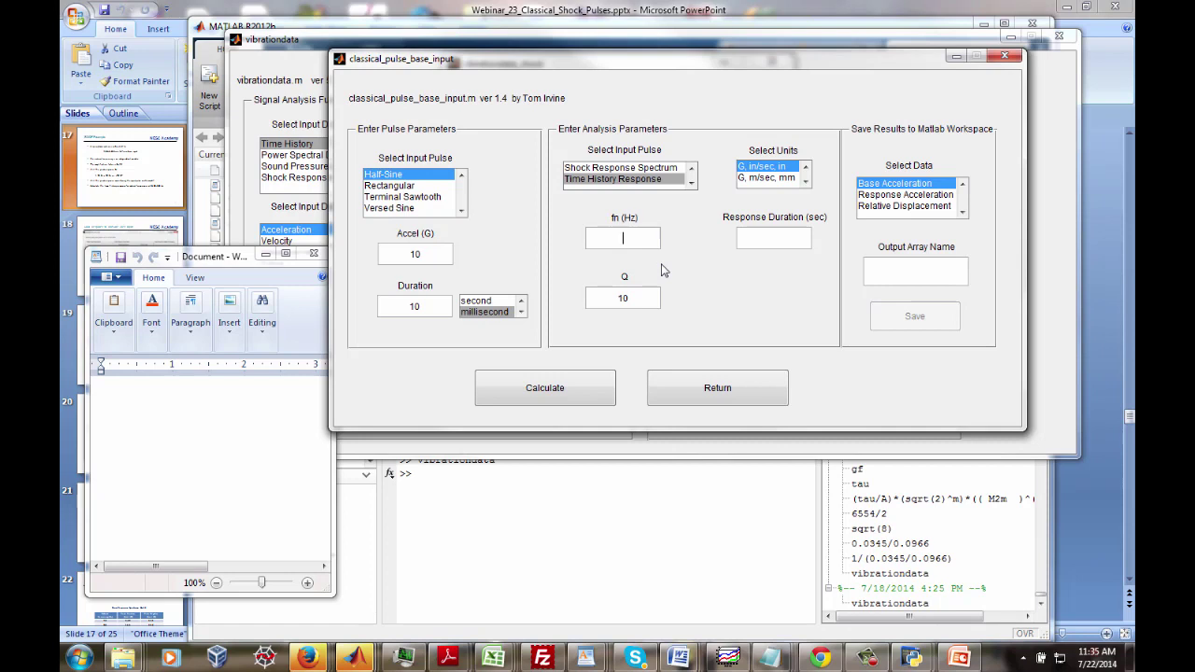
Calculate the response for a 10 Hz natural frequency over 0.4 s and bring the acceleration plot into view
type("10")
left_click(762, 232)
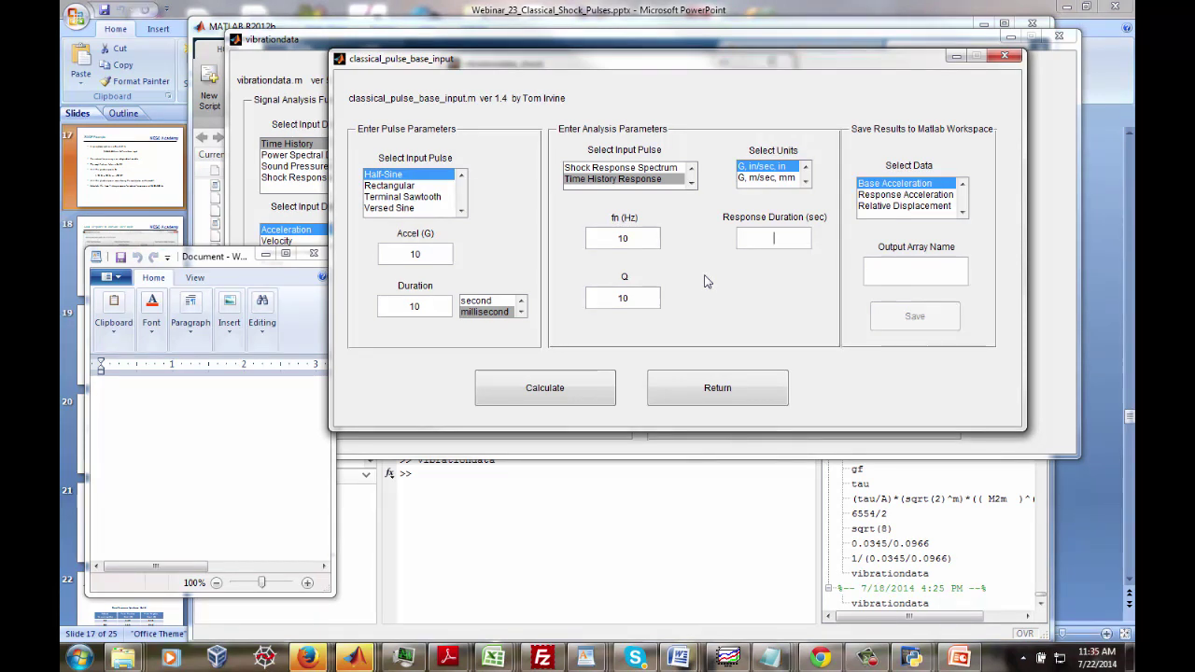
type("0.4")
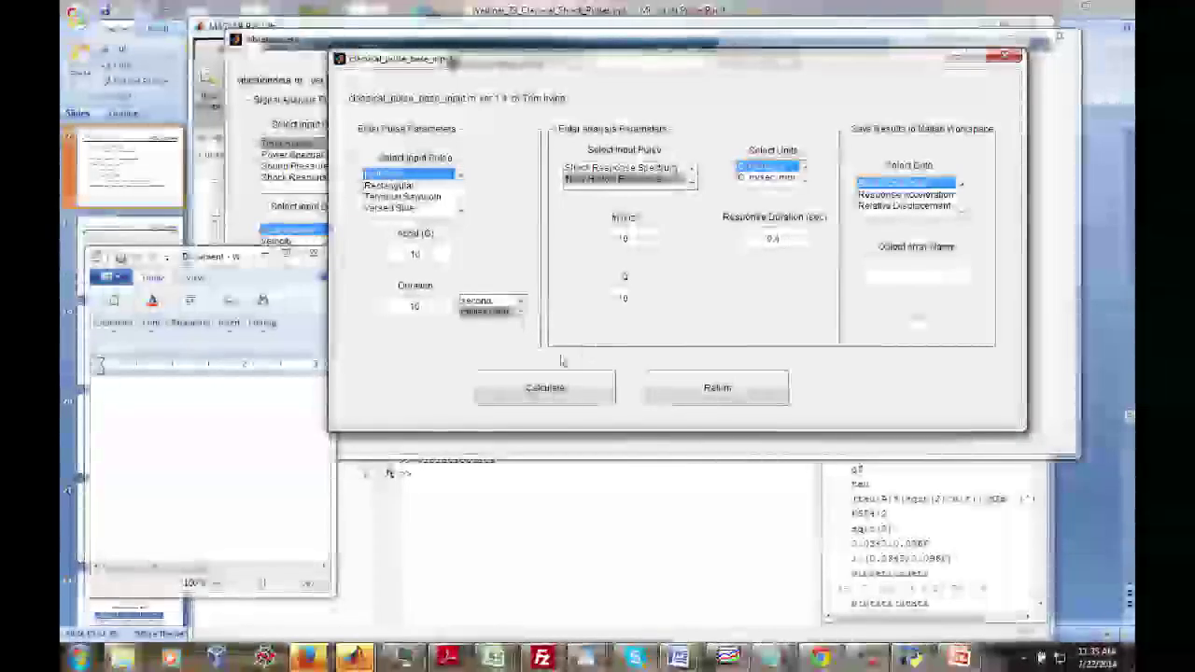
left_click(545, 388)
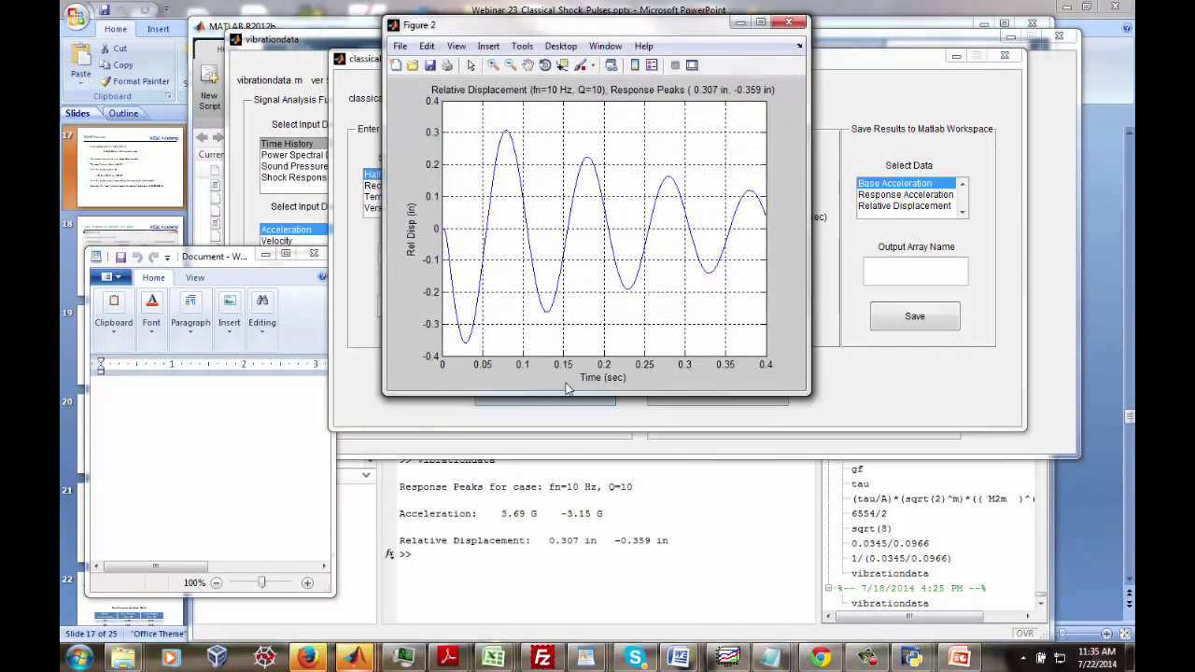
left_click_drag(576, 26, 567, 45)
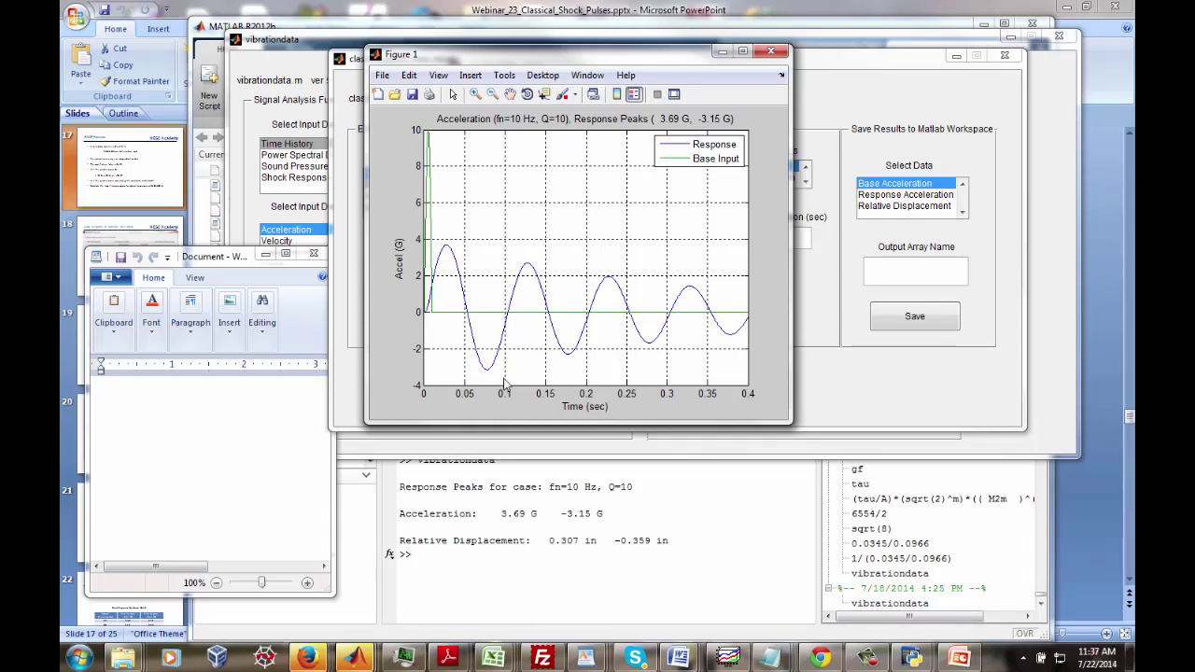
Start a results table in the WordPad document with the heading fn(Hz) and a first row of 10
left_click(234, 399)
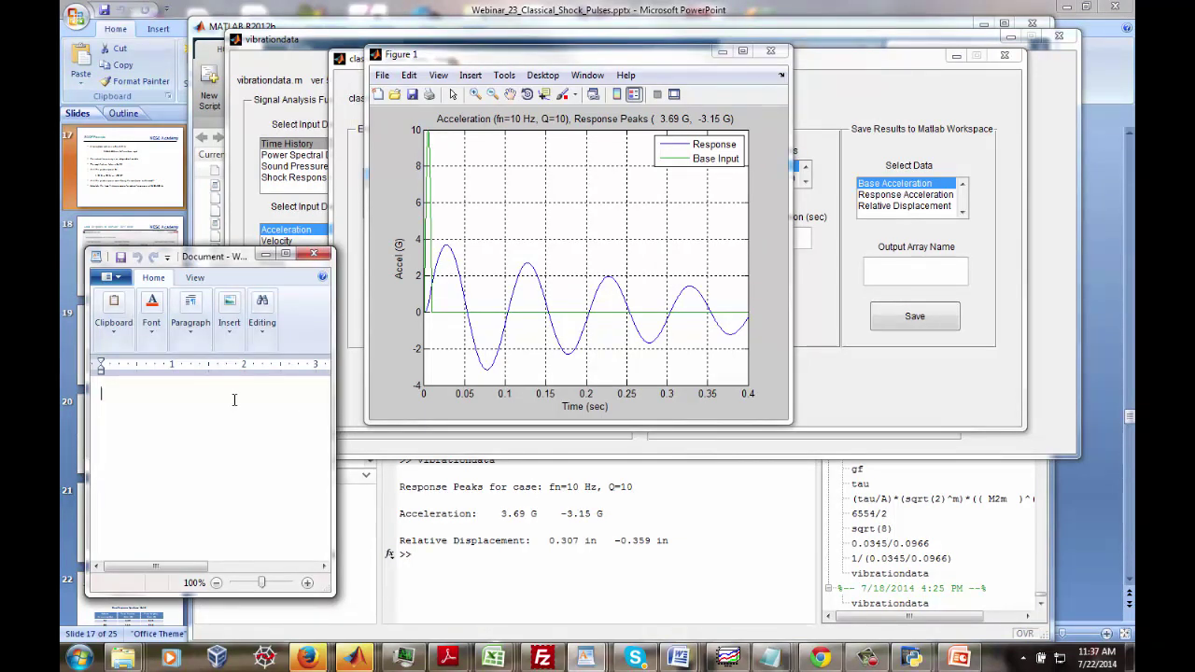
type("fn(Hz)")
key("Return")
Copy MATLAB's acceleration peaks into the WordPad 10 Hz row as 3.69 G and 3.15 G, aligned under the headings Peak pos(G) and peak neg(G)
left_click(610, 518)
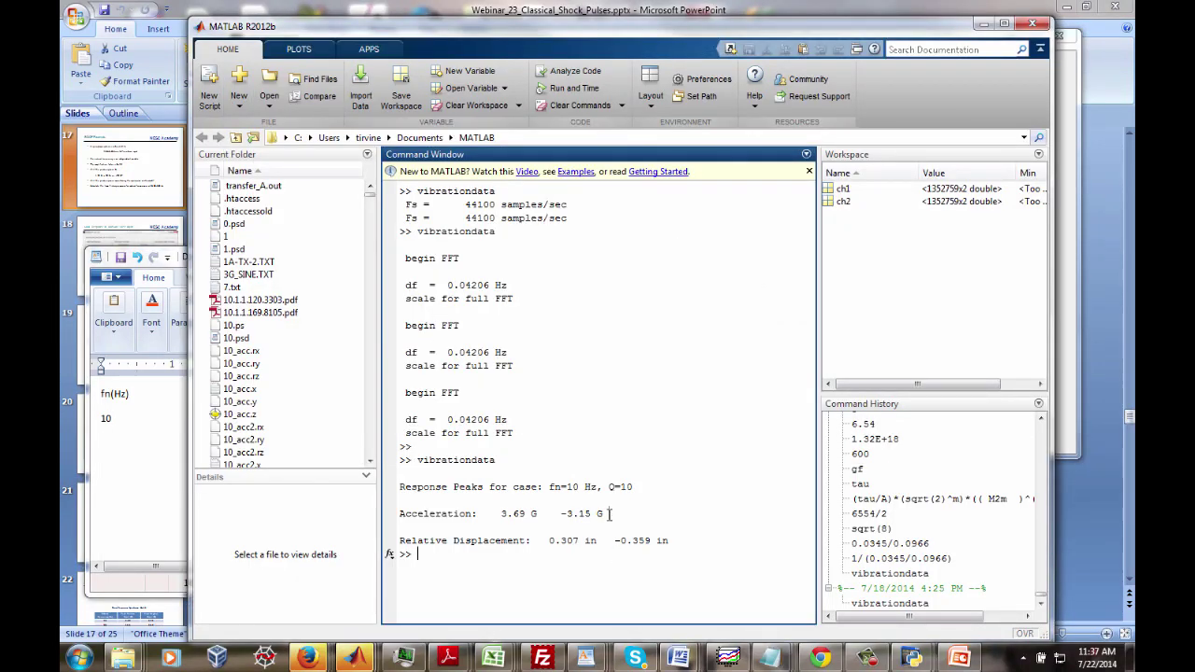
left_click_drag(610, 514, 516, 518)
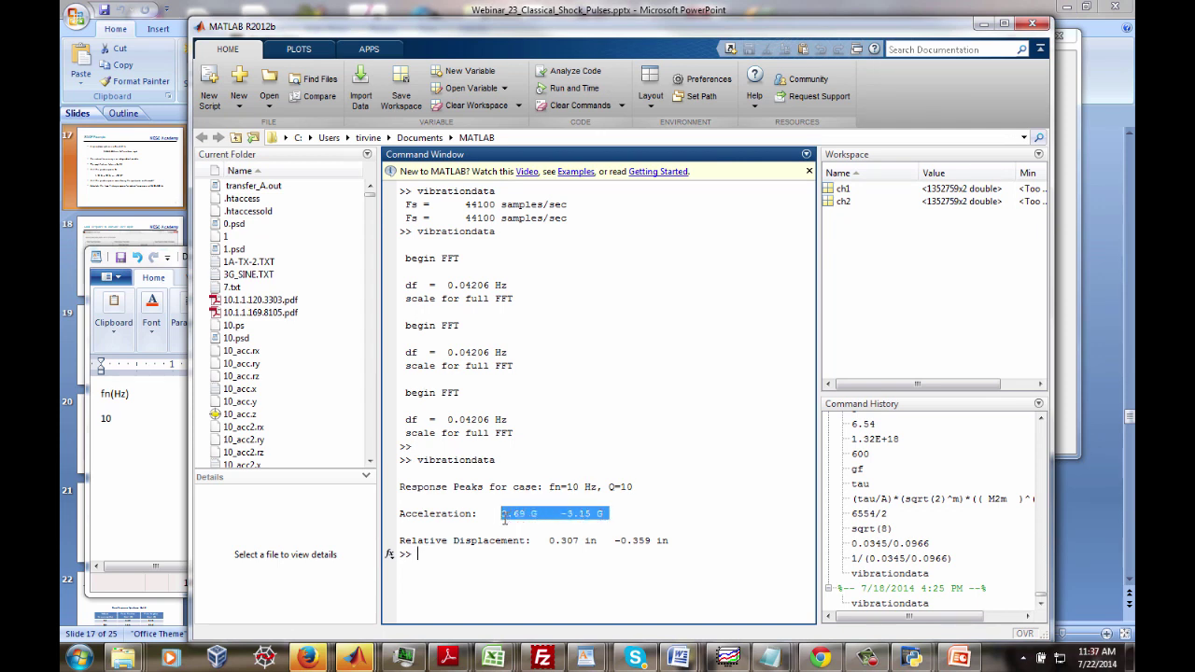
left_click(151, 419)
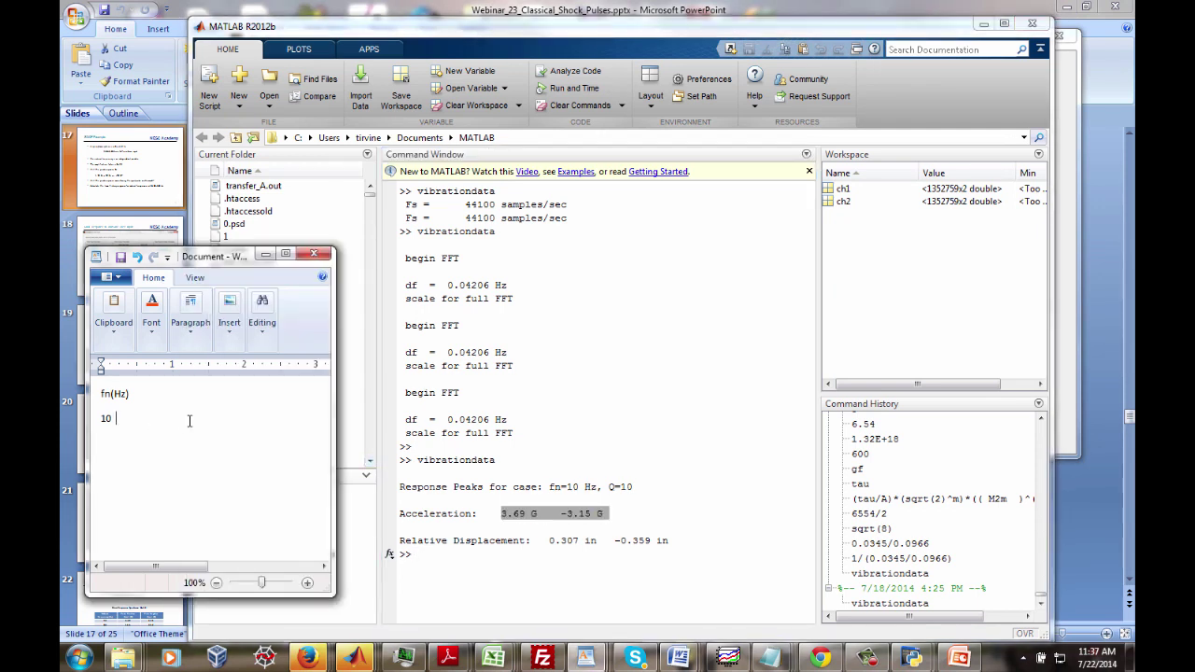
type("3.69 G   -3.15 G")
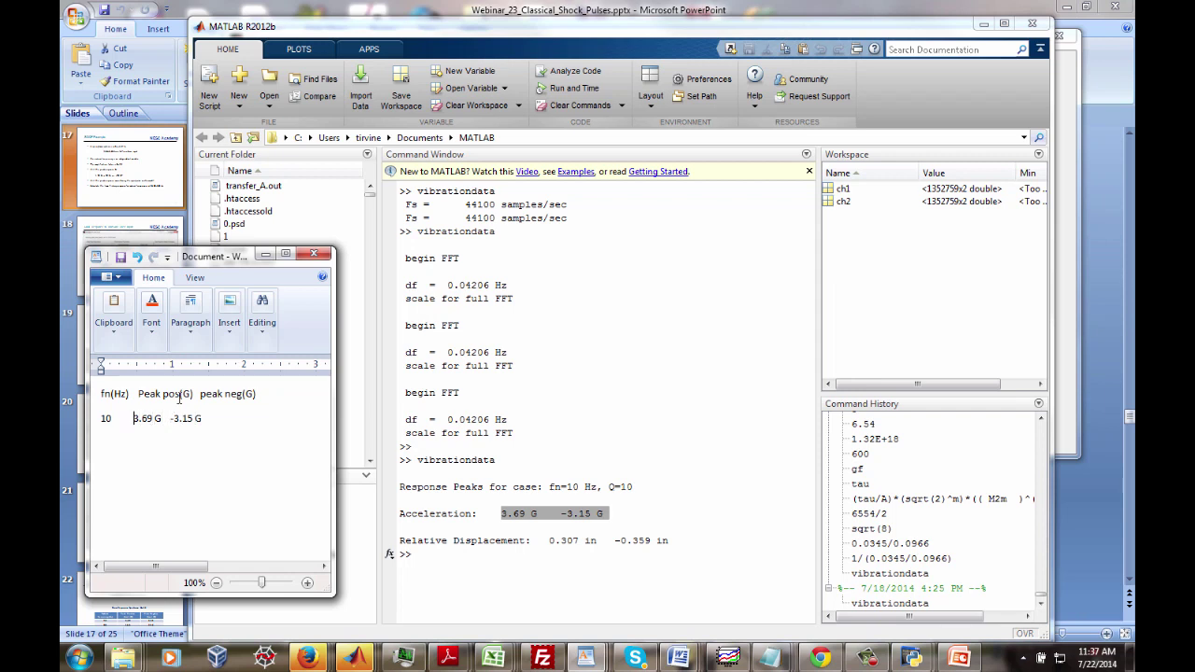
key("Right")
key("Delete")
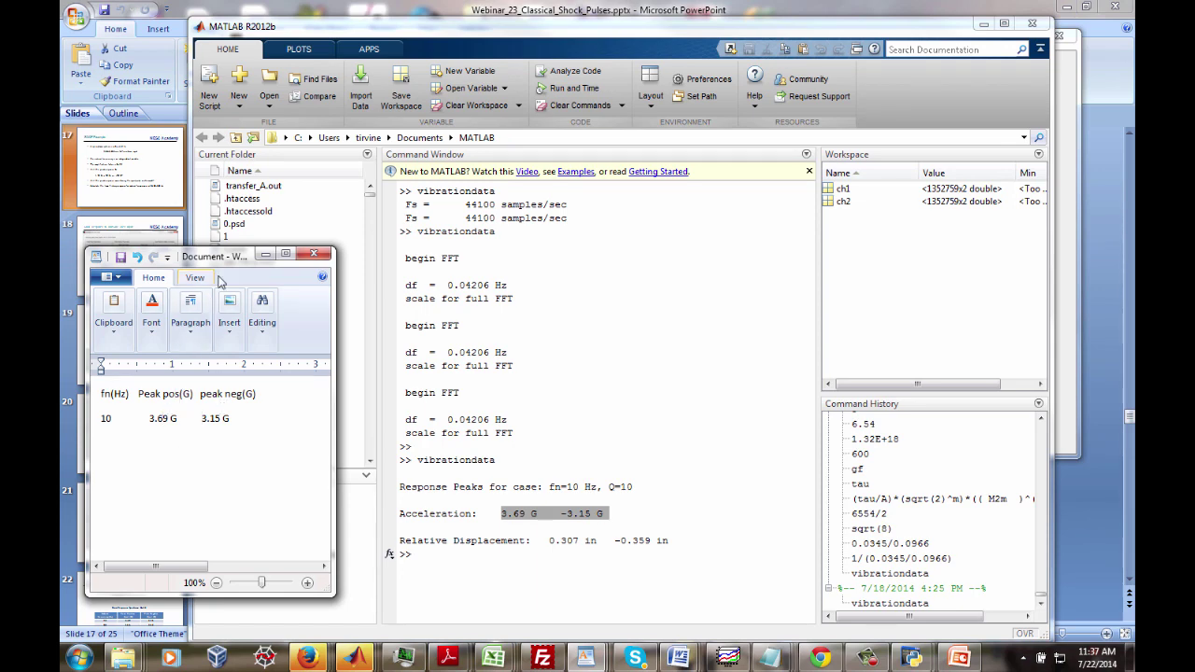
Minimize the PowerPoint presentation and rearrange the MATLAB and pulse analysis windows so inputs, printed results and notes are all visible
left_click(683, 15)
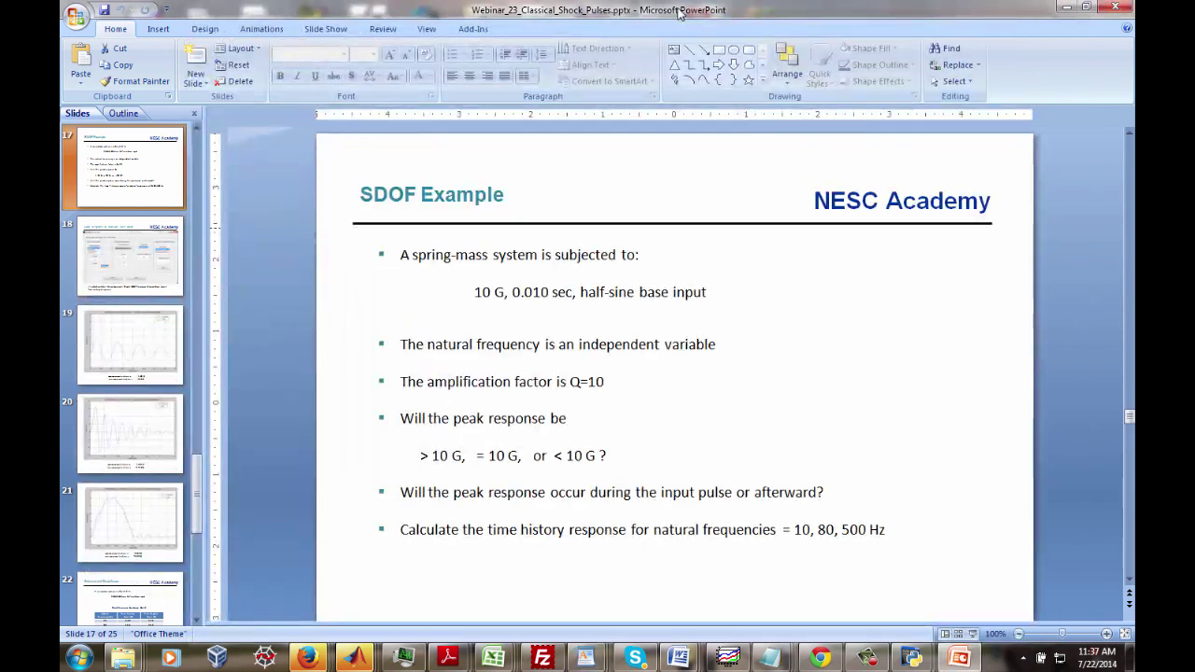
left_click(1088, 11)
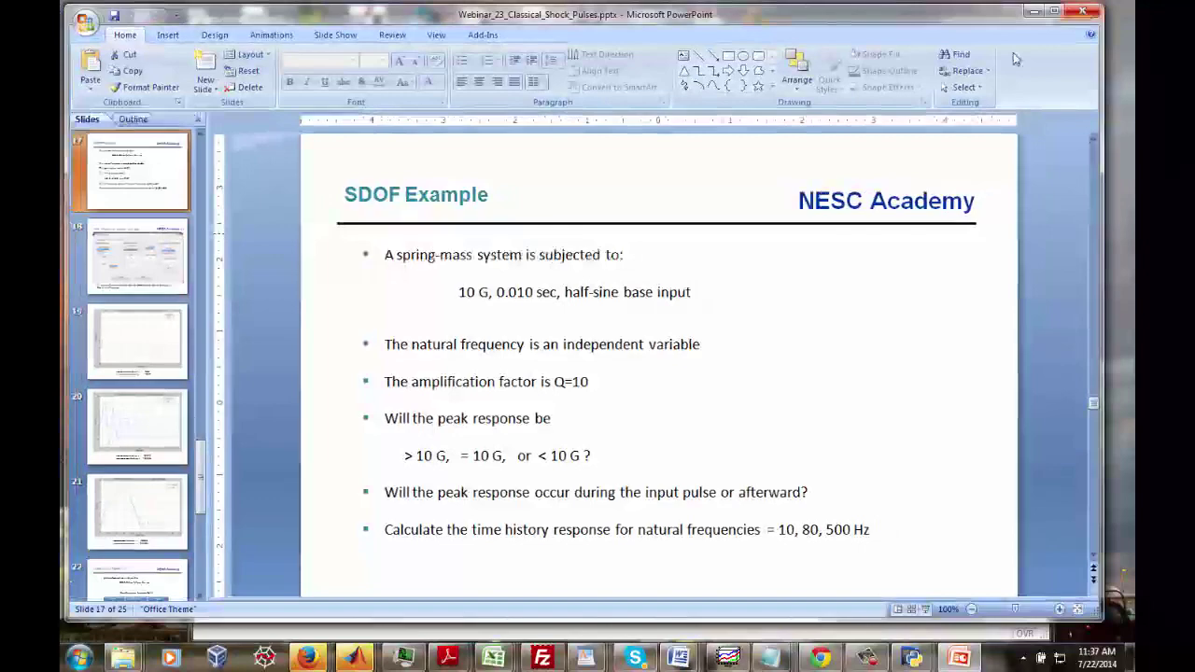
left_click(1053, 9)
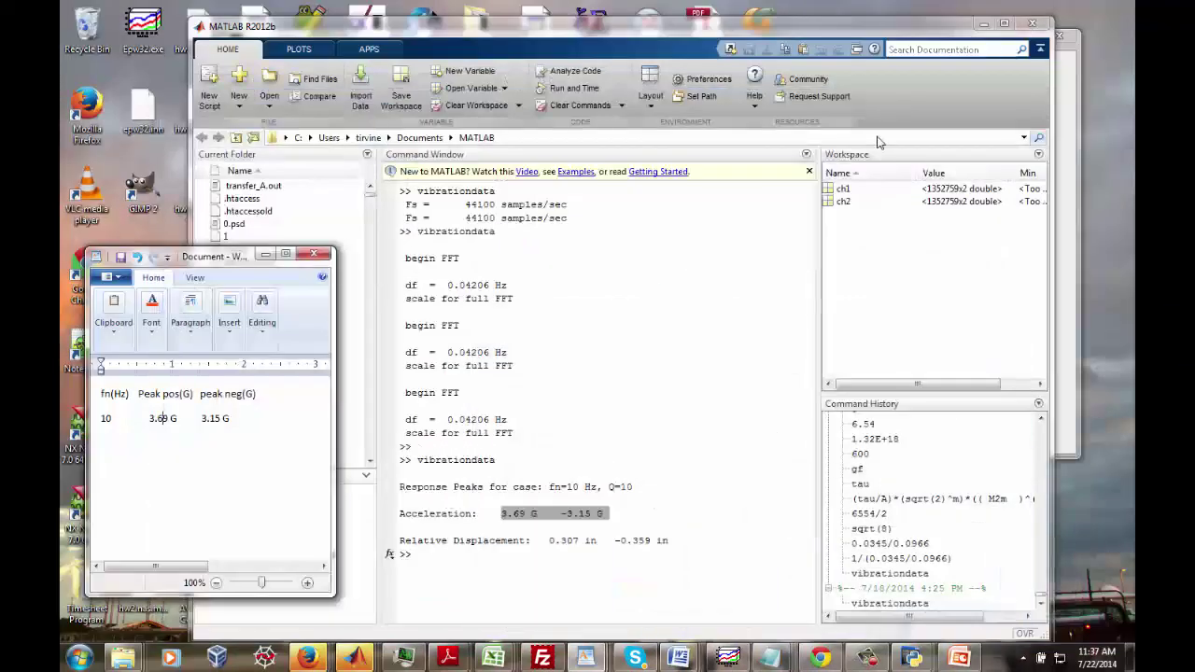
left_click(612, 318)
left_click_drag(586, 35, 691, 84)
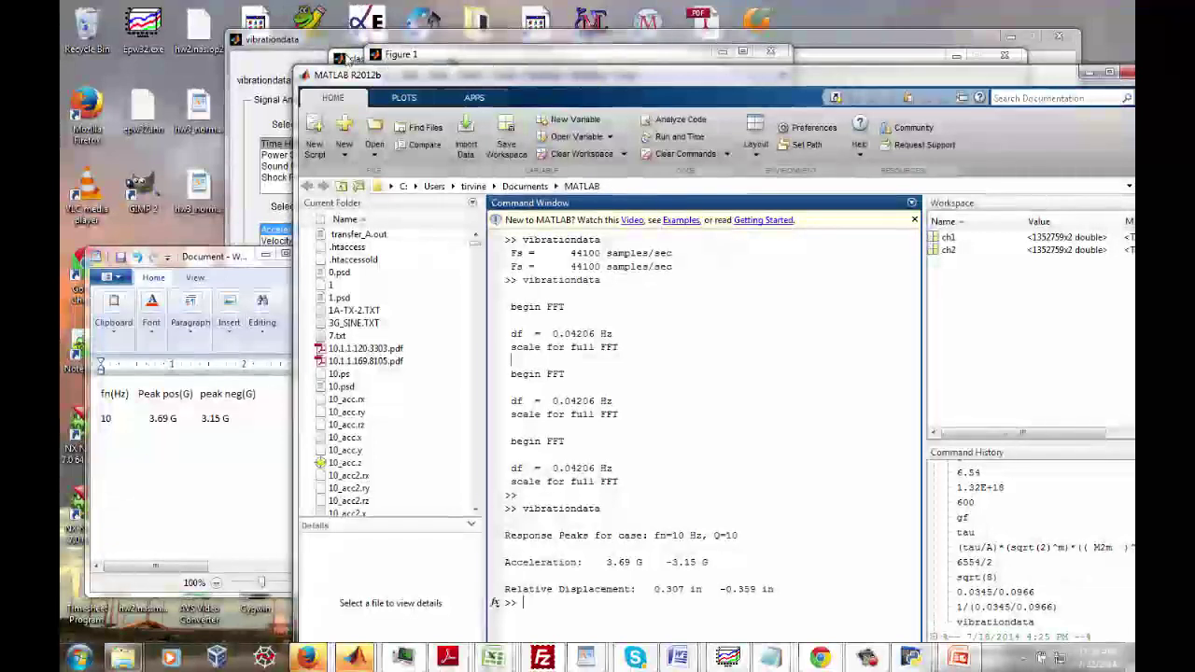
left_click_drag(355, 59, 328, 45)
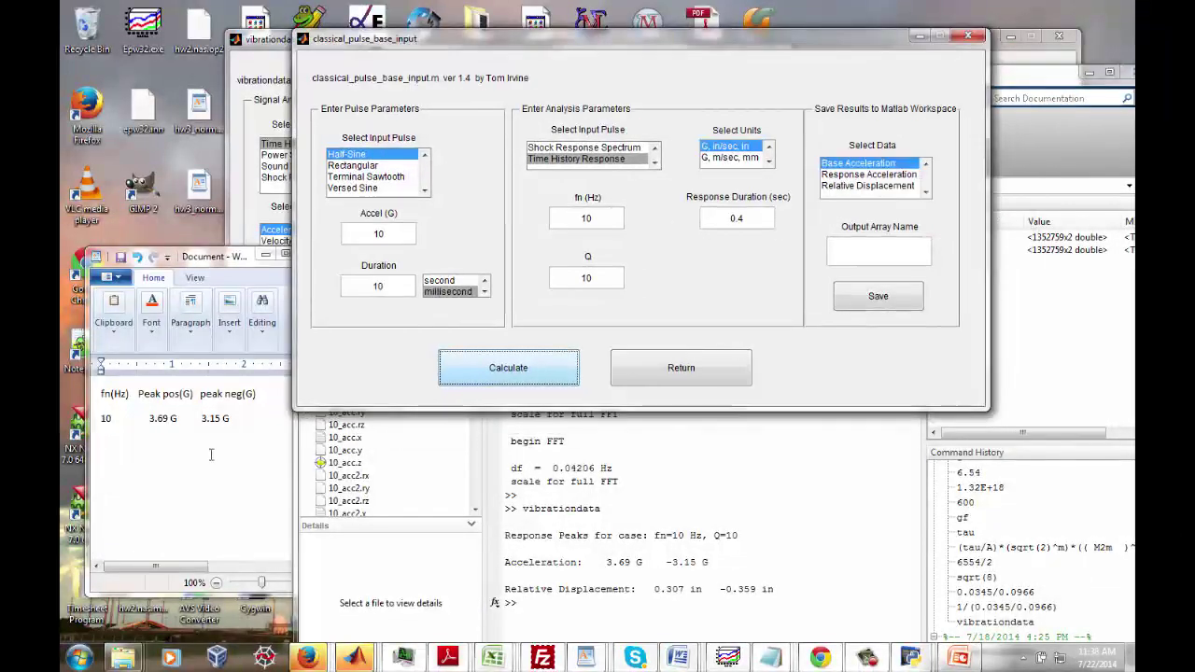
Add an 80 Hz row to the WordPad results table and set the analysis natural frequency to 80 Hz
left_click(169, 458)
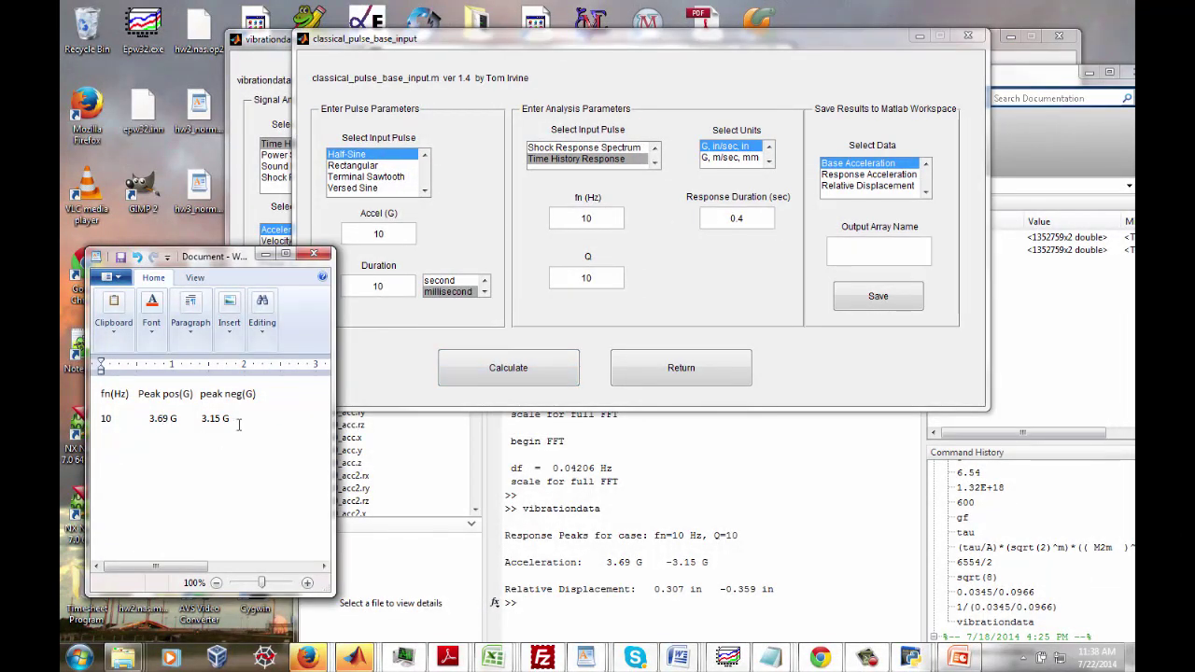
type("80")
left_click(624, 257)
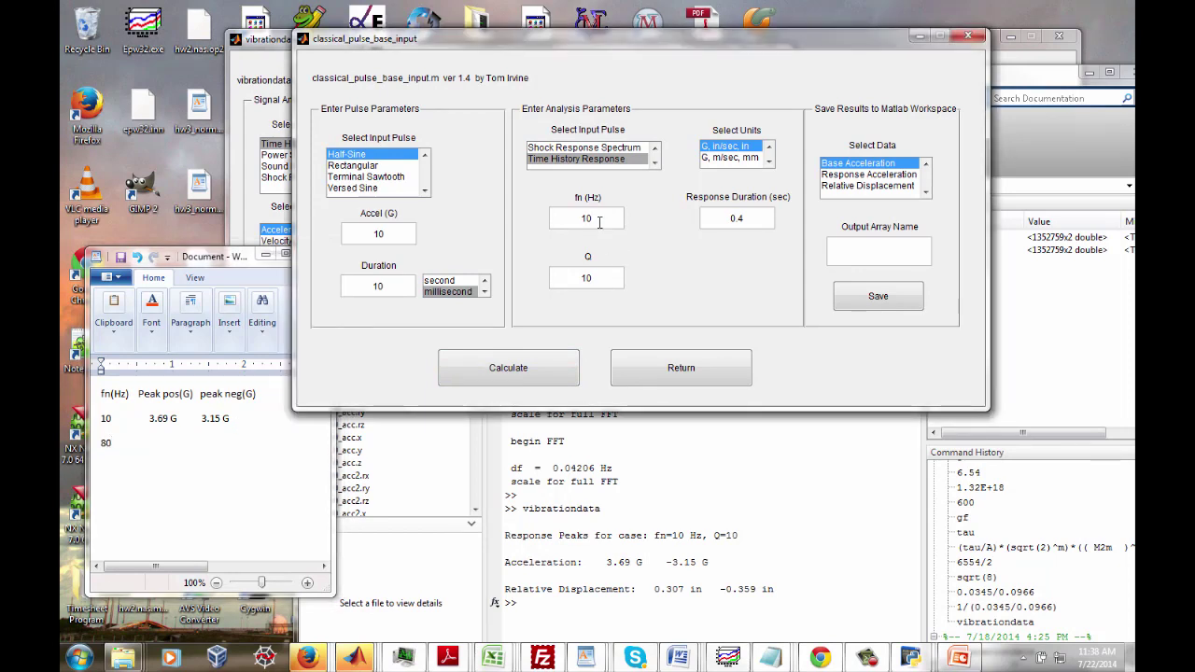
type("80")
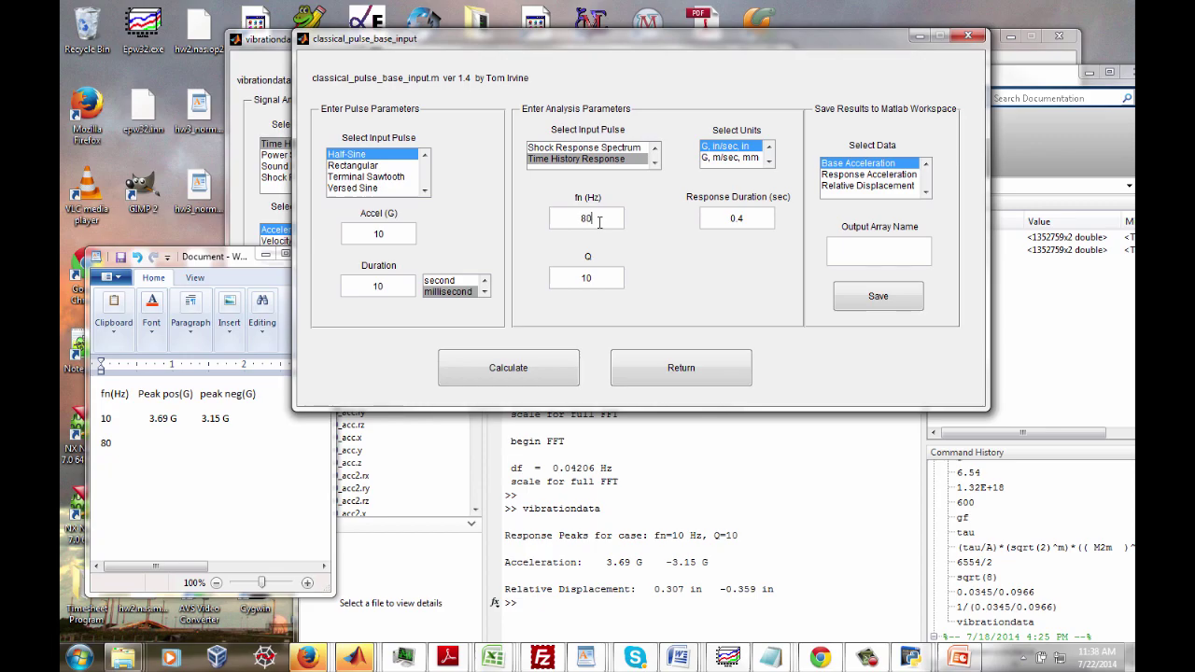
Calculate the response with a 0.1 s response duration and spread out the acceleration and relative displacement plots
left_click(742, 218)
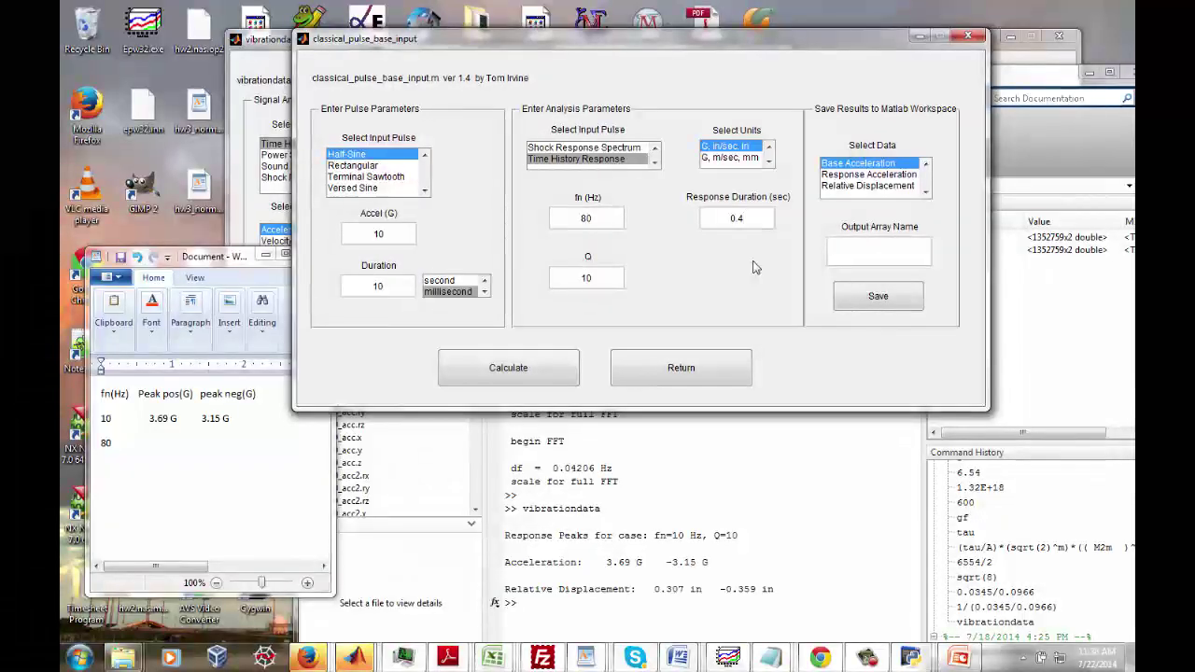
key("BackSpace")
key("BackSpace")
type(".1")
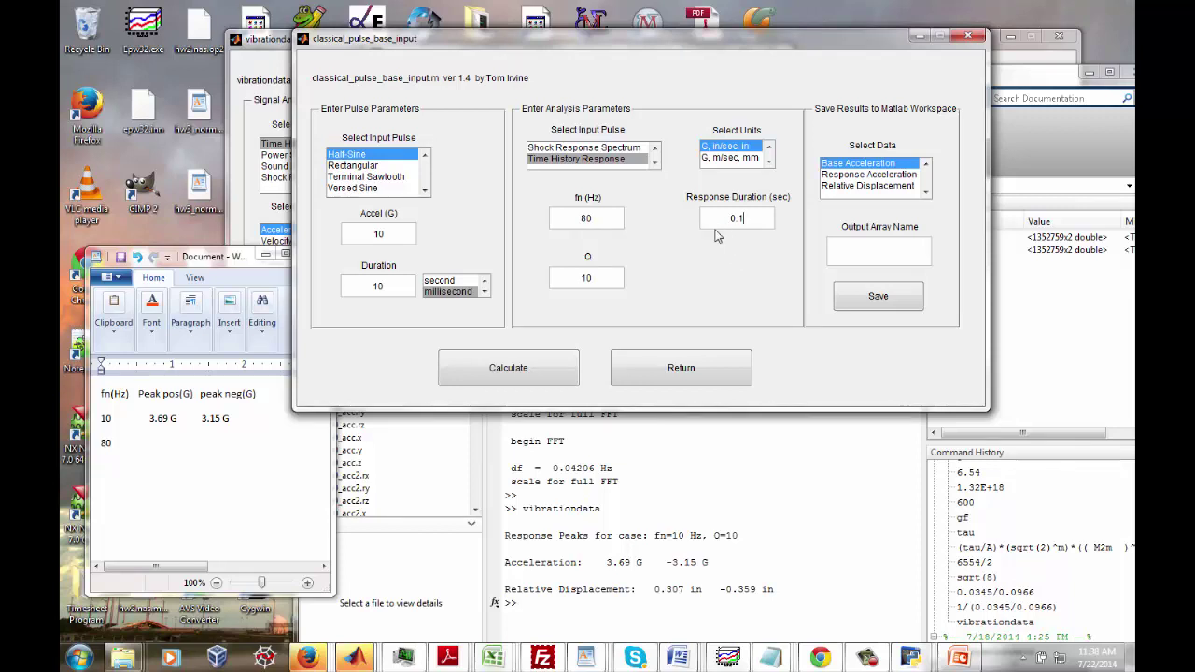
left_click(504, 377)
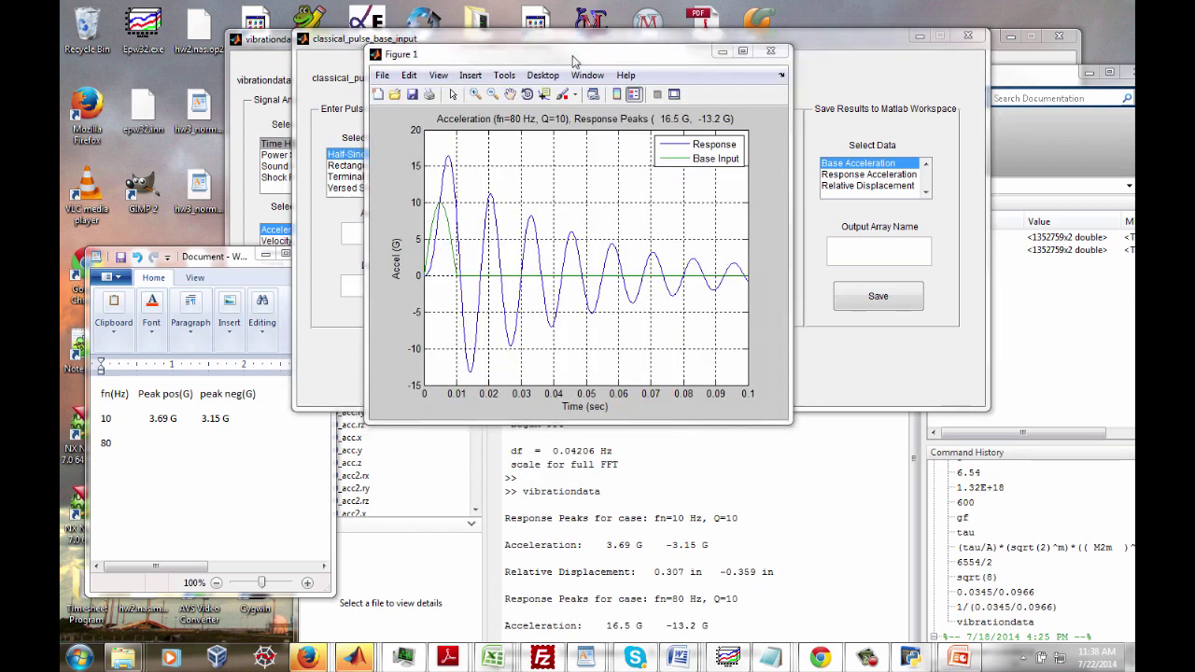
left_click_drag(574, 61, 568, 105)
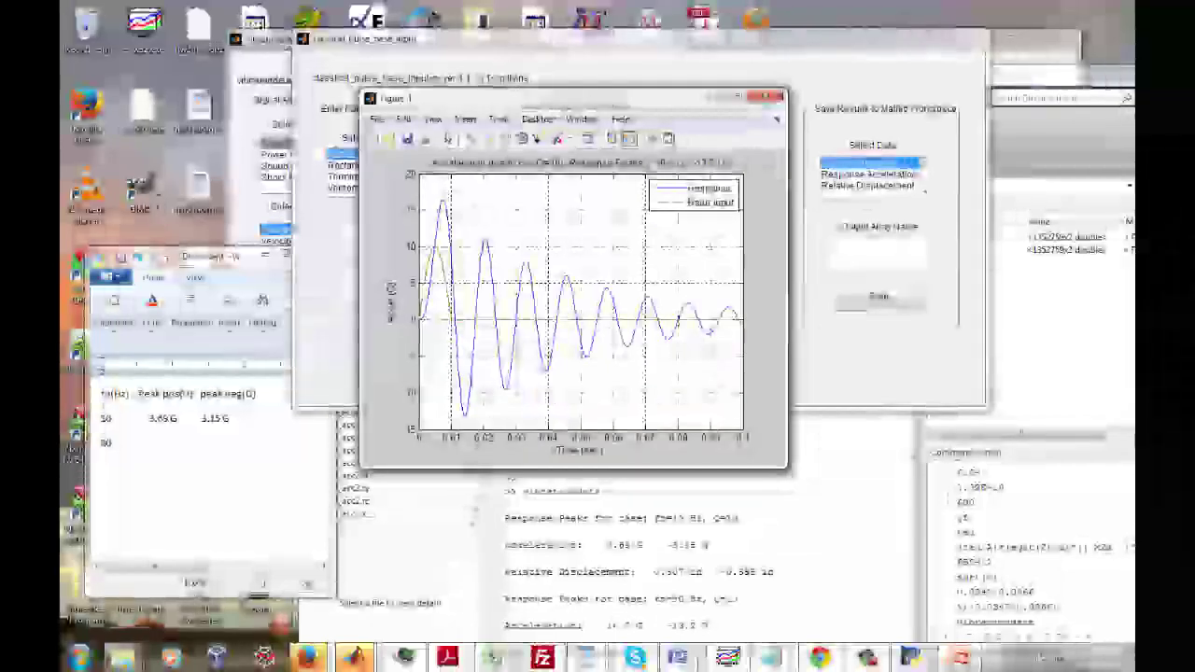
left_click_drag(411, 201, 410, 180)
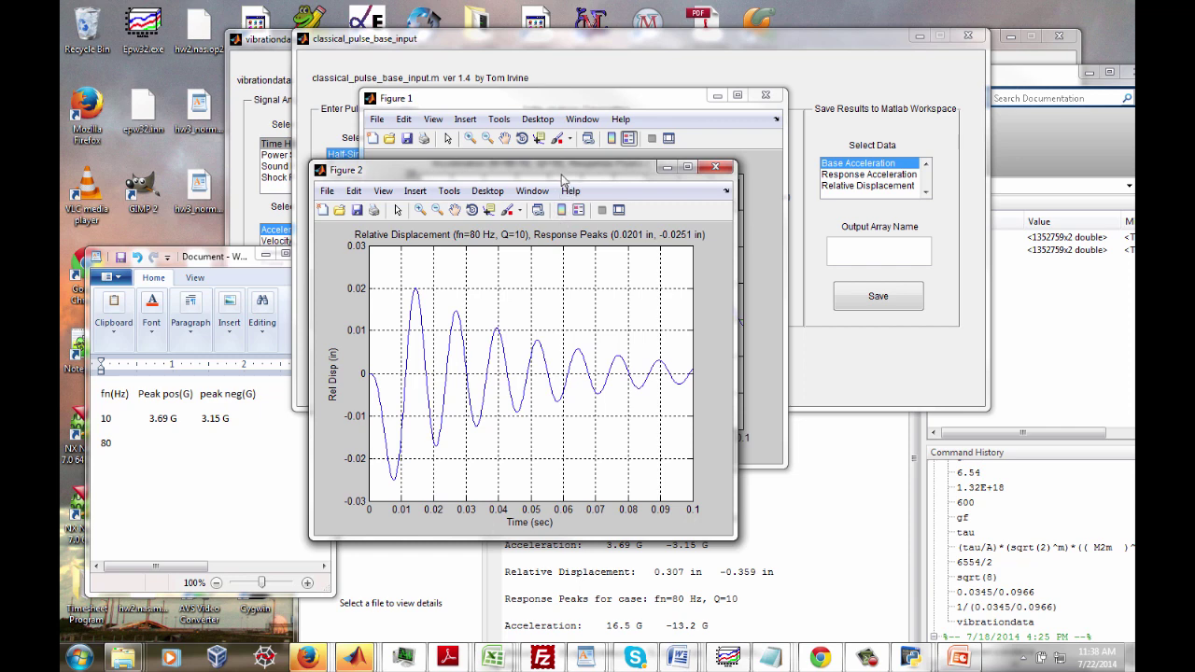
Move the relative displacement plot out of the way and shift the acceleration plot up to uncover the printed response peaks
left_click_drag(564, 178, 592, 180)
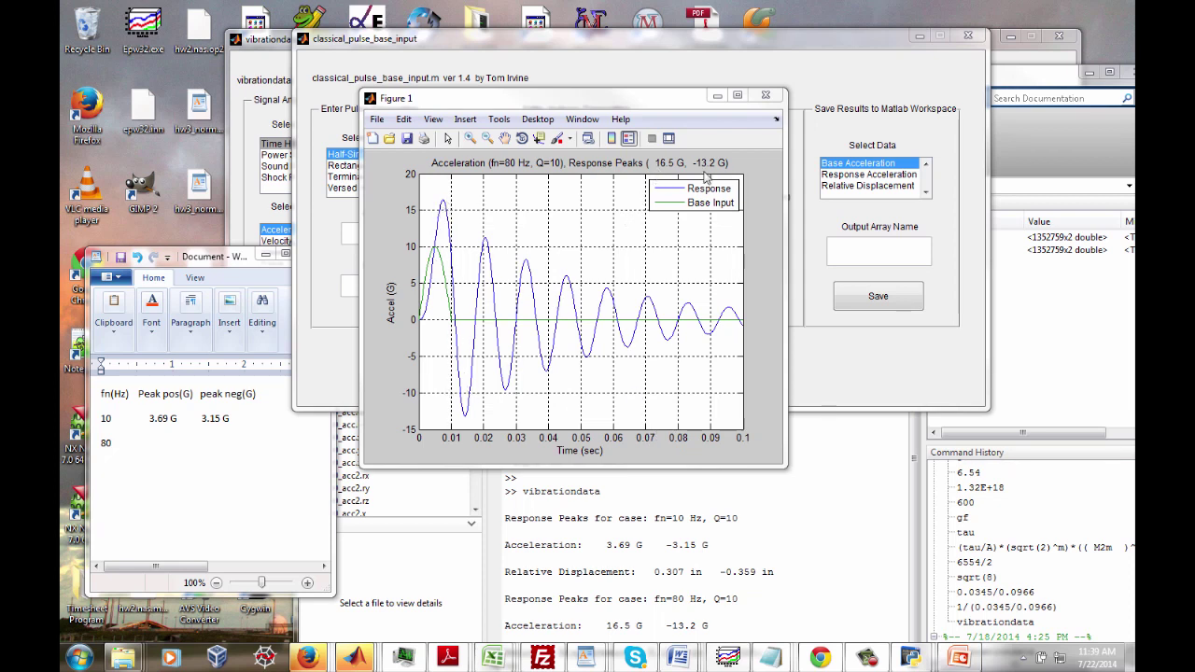
left_click(655, 117)
left_click_drag(639, 104, 632, 36)
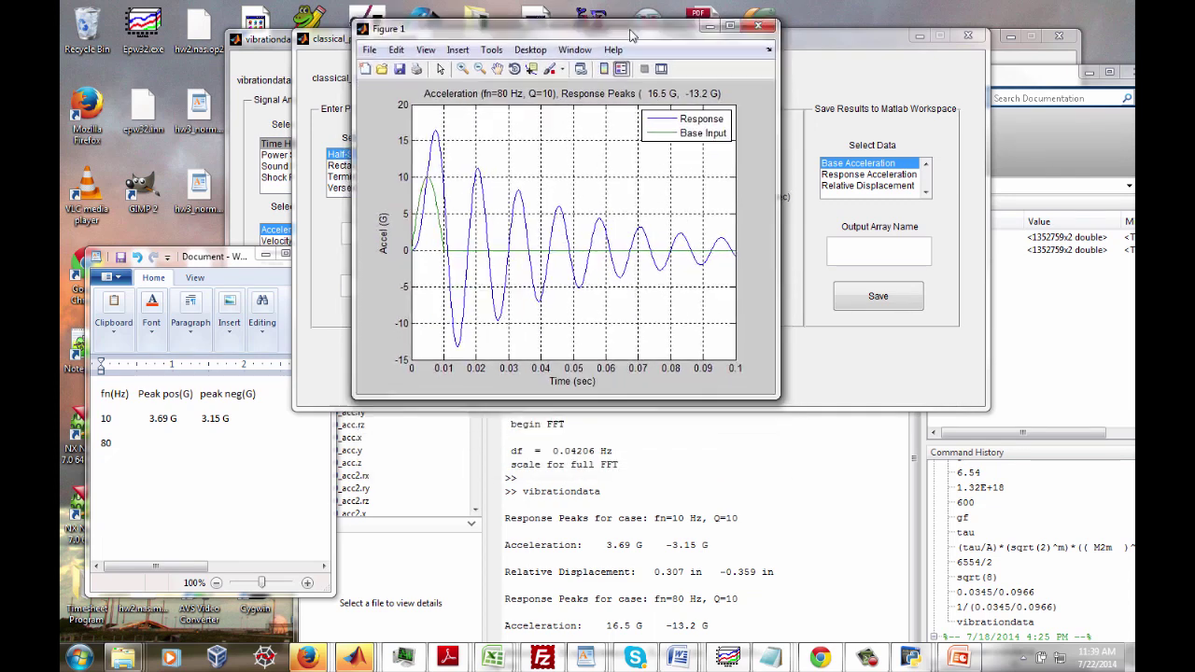
Copy MATLAB's 80 Hz acceleration peaks into the WordPad 80 Hz row as 16.5 G and 13.2 G, aligned under the headings
left_click(827, 474)
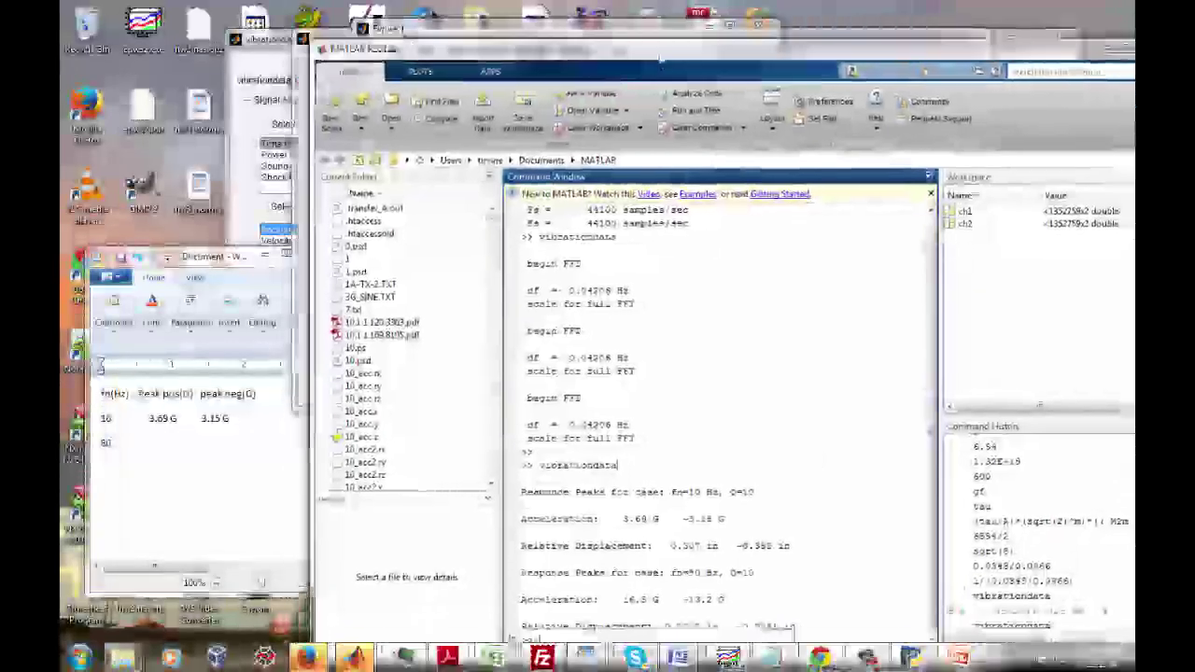
left_click_drag(735, 594, 629, 595)
key("ctrl+c")
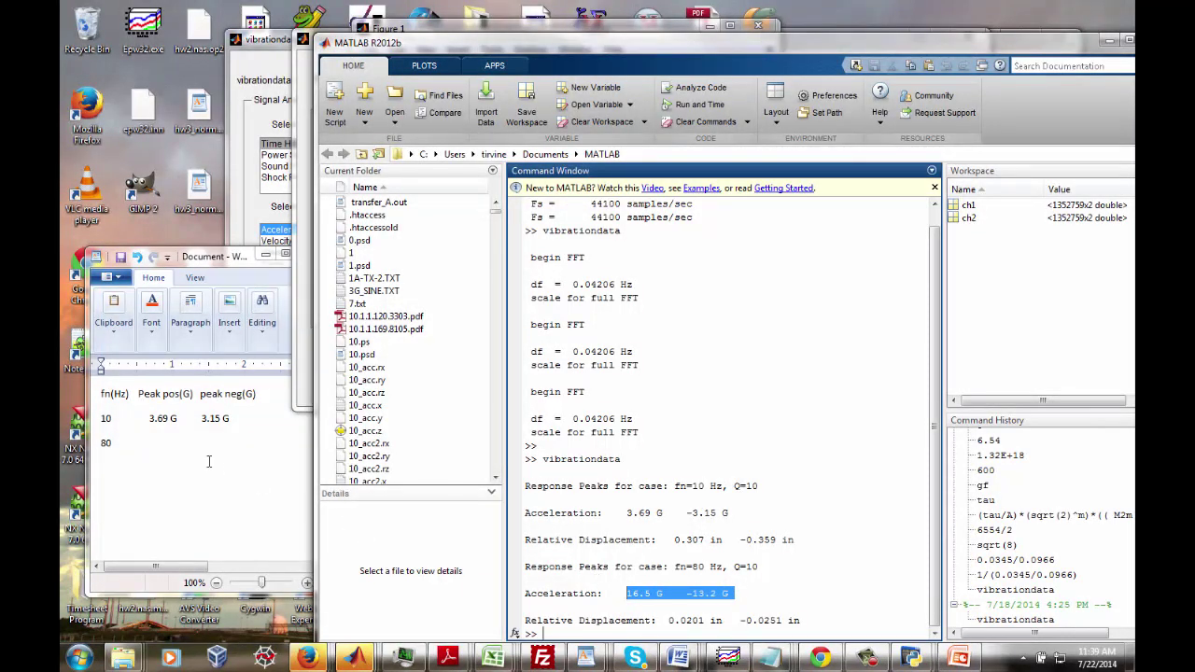
left_click(198, 447)
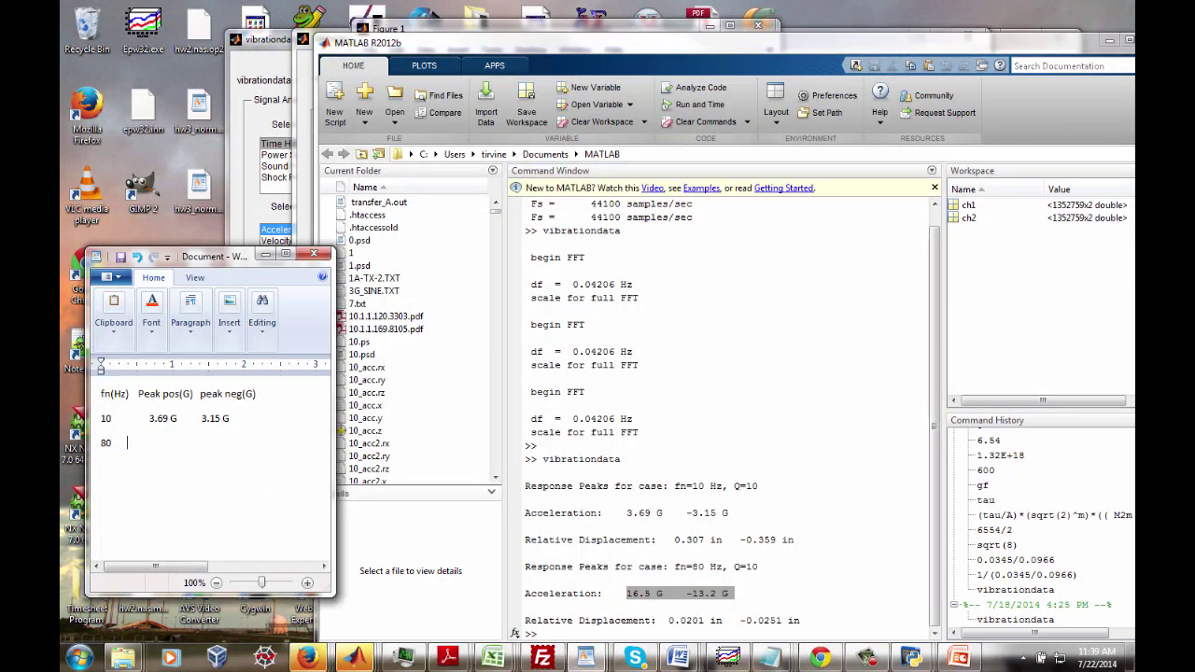
key("Tab")
key("ctrl+v")
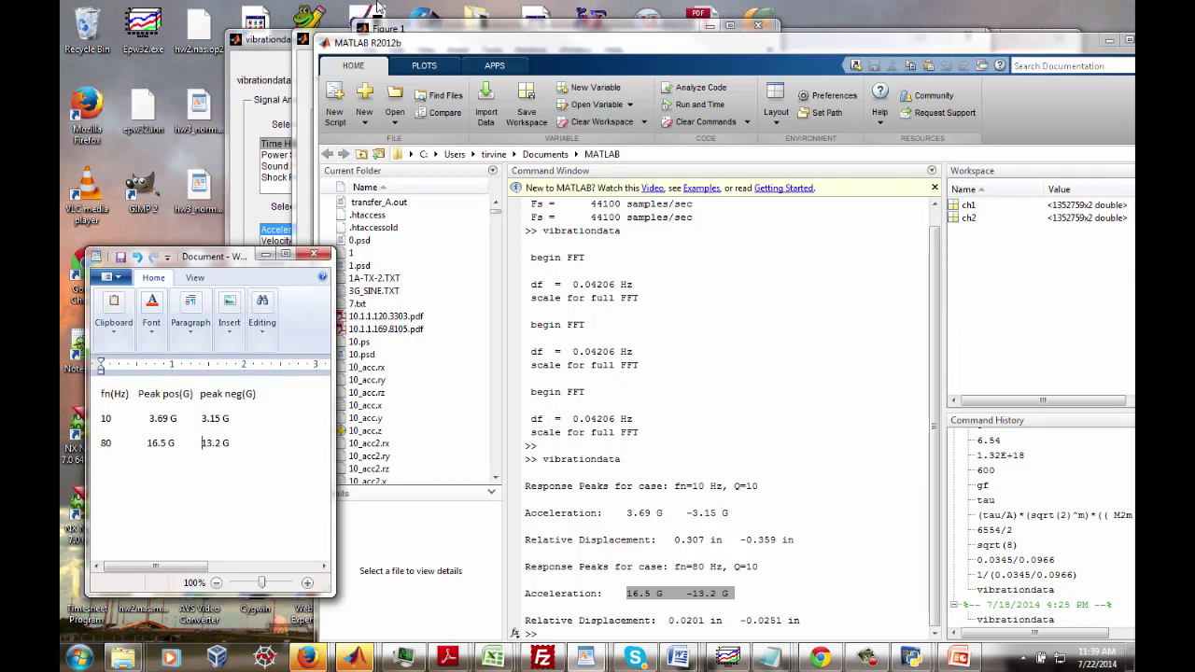
Calculate the response for a 500 Hz natural frequency with a 0.04 s response duration and bring the acceleration plot into view
left_click_drag(447, 52, 476, 55)
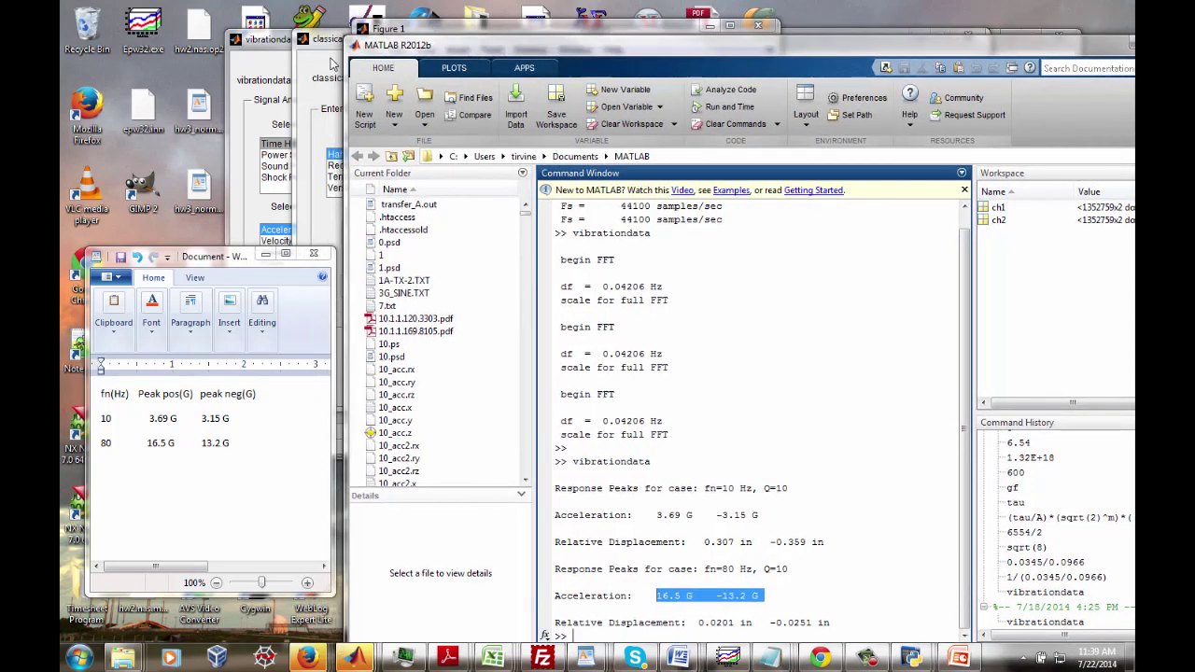
left_click(334, 64)
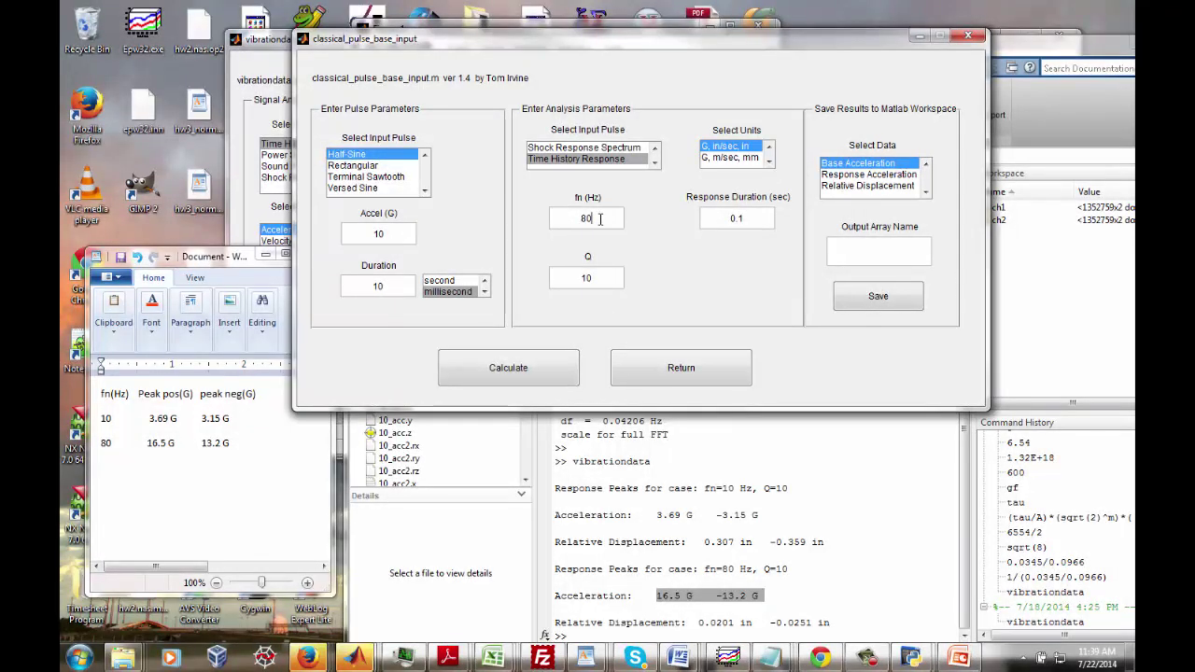
type("5")
key("BackSpace")
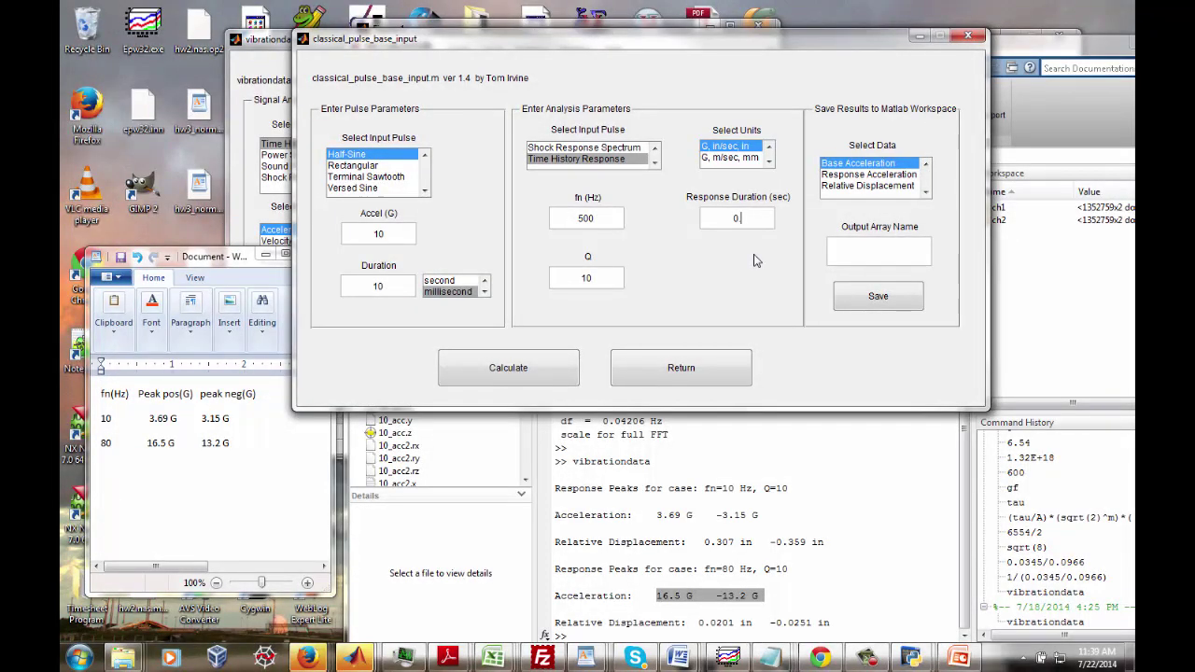
type(".4")
left_click(509, 370)
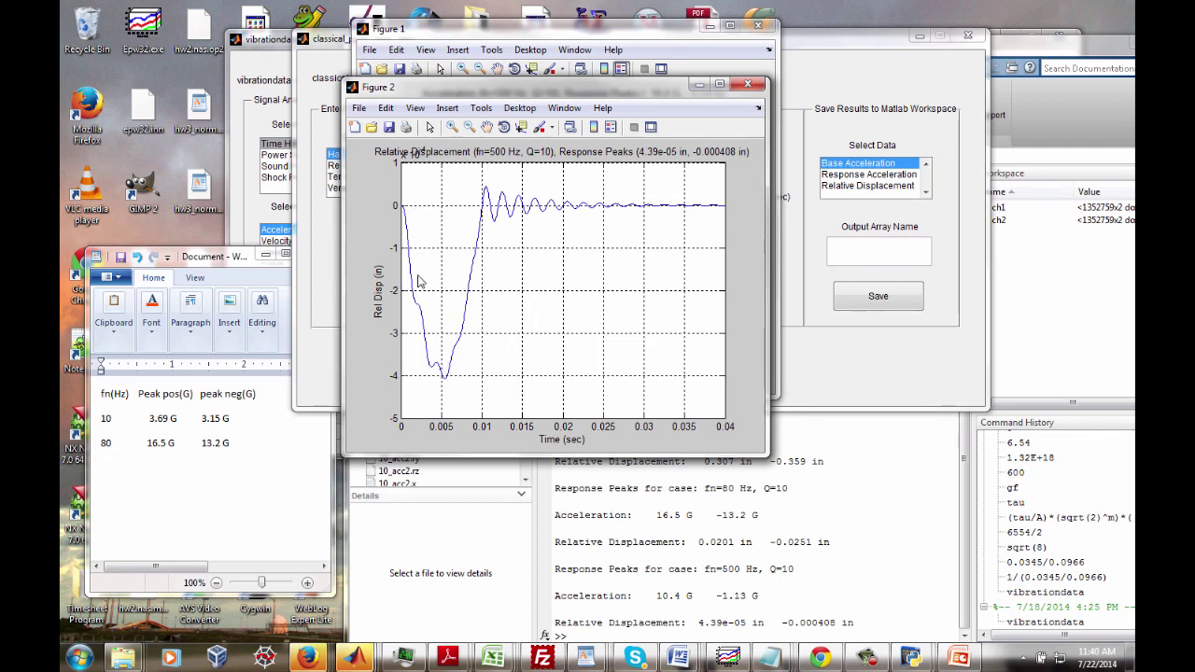
left_click(701, 86)
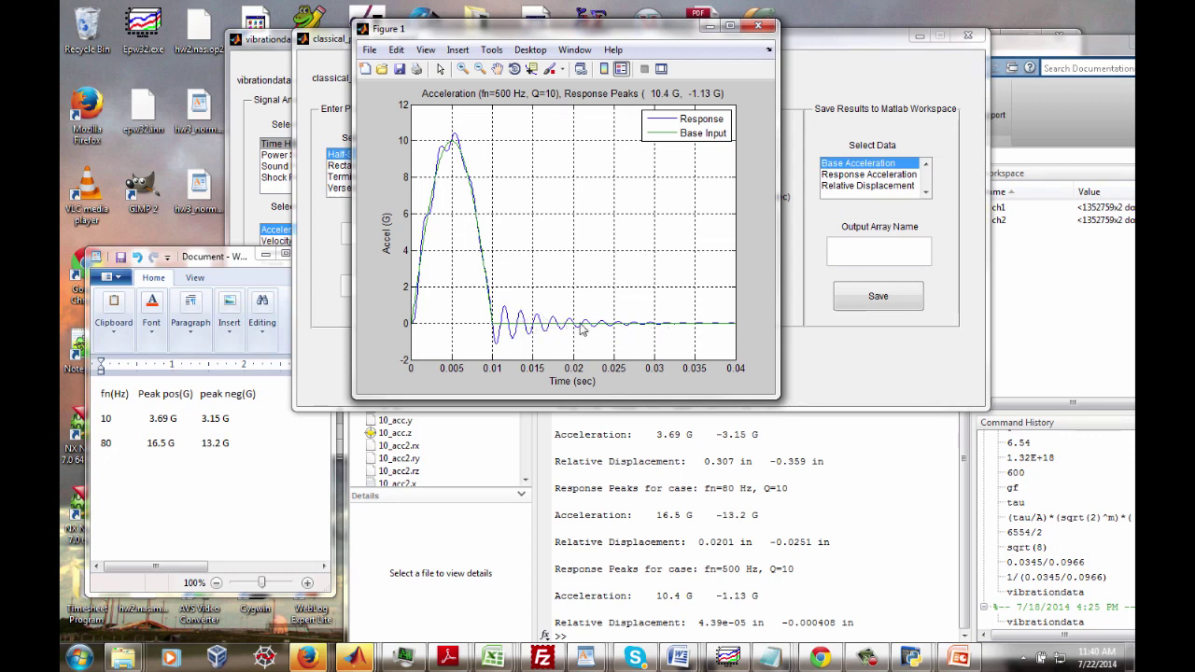
Add a 500 Hz row to the WordPad table with MATLAB's acceleration peaks entered as 10.4 G and 1.13 G
left_click(249, 443)
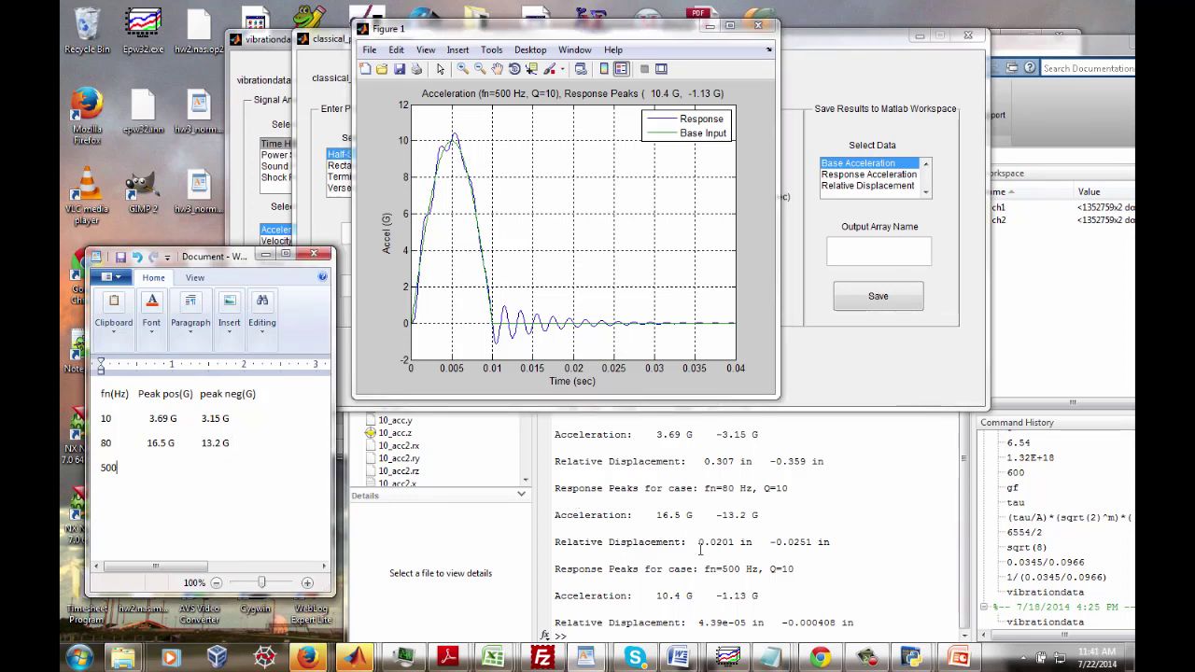
left_click(763, 596)
left_click_drag(763, 596, 658, 602)
key("ctrl+c")
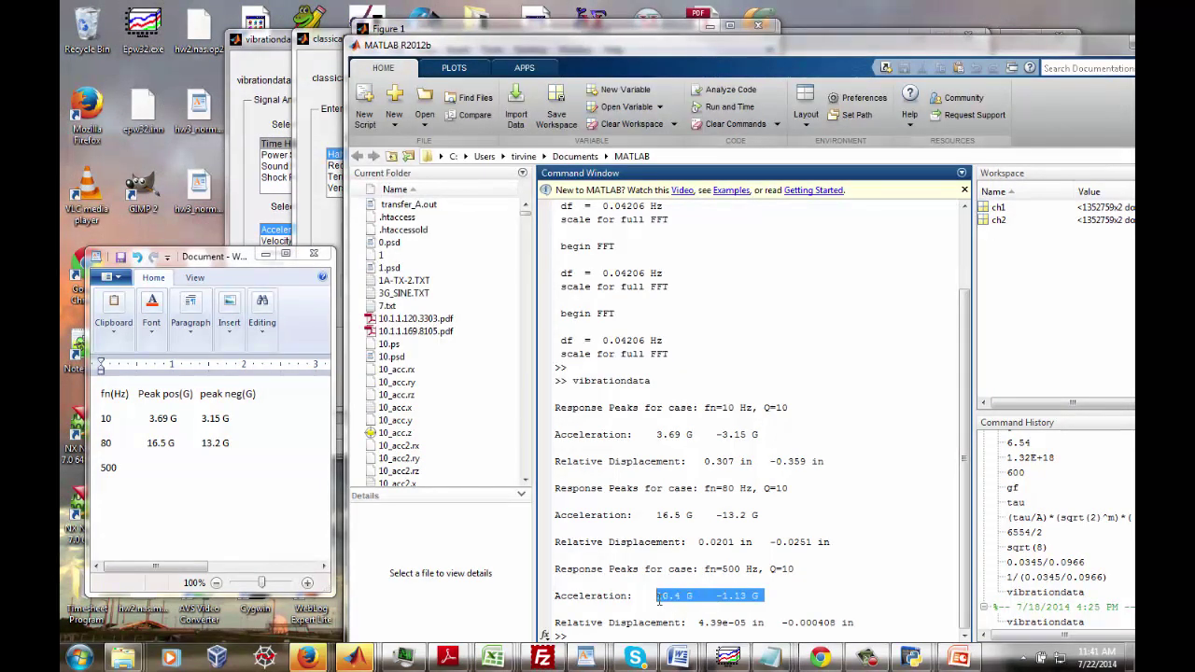
left_click(198, 467)
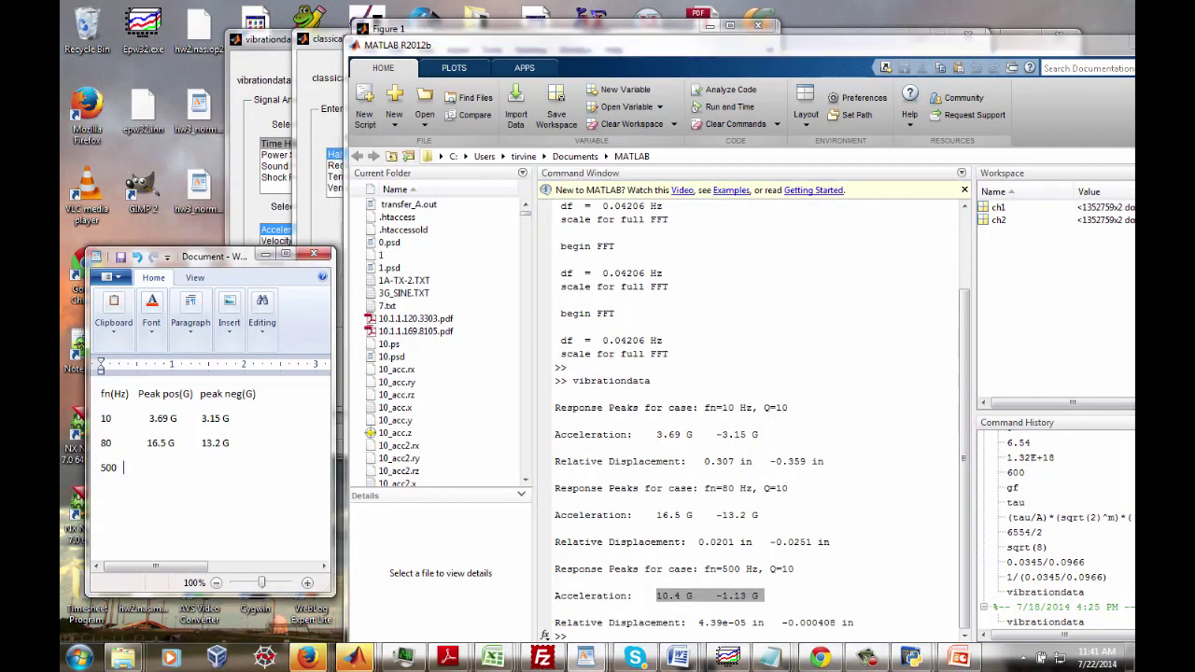
key("ctrl+v")
key("BackSpace")
Return to the pulse analysis window and change the analysis type from time history to Shock Response Spectrum
left_click_drag(494, 42, 547, 56)
left_click(549, 44)
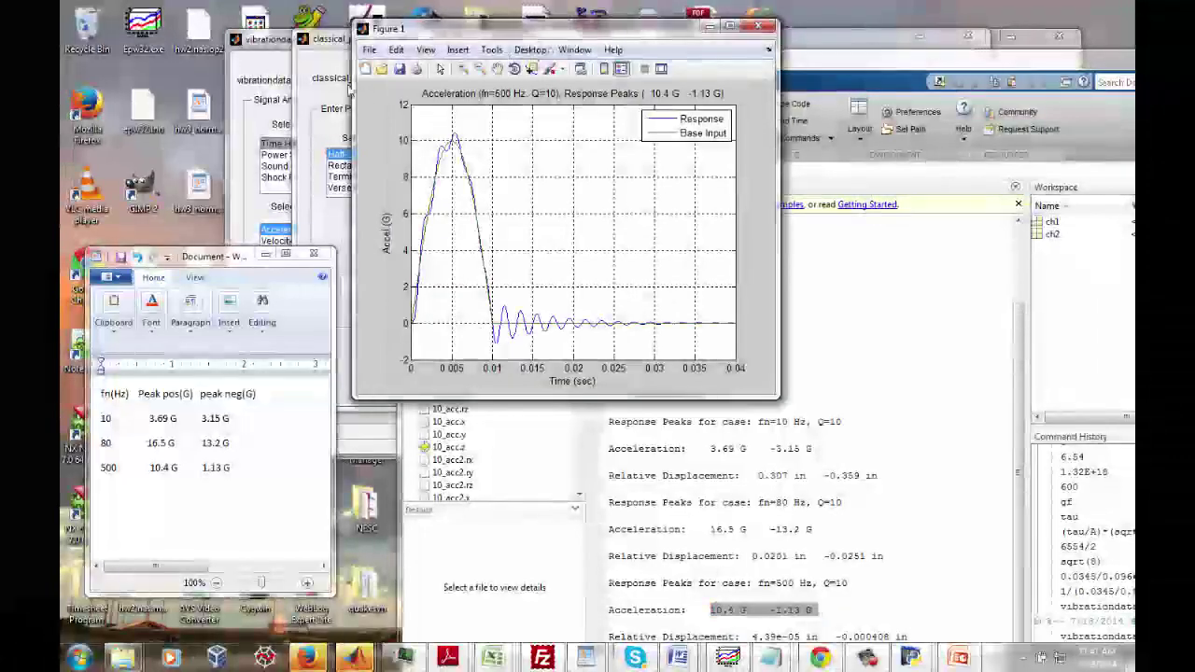
left_click(320, 81)
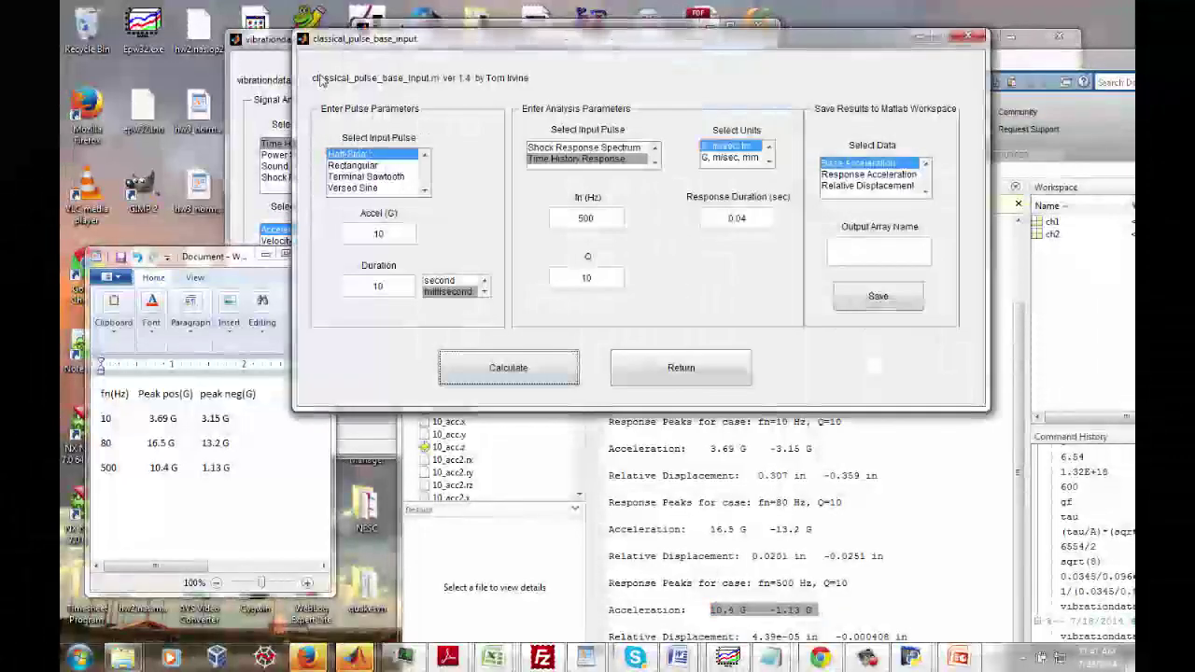
left_click(557, 149)
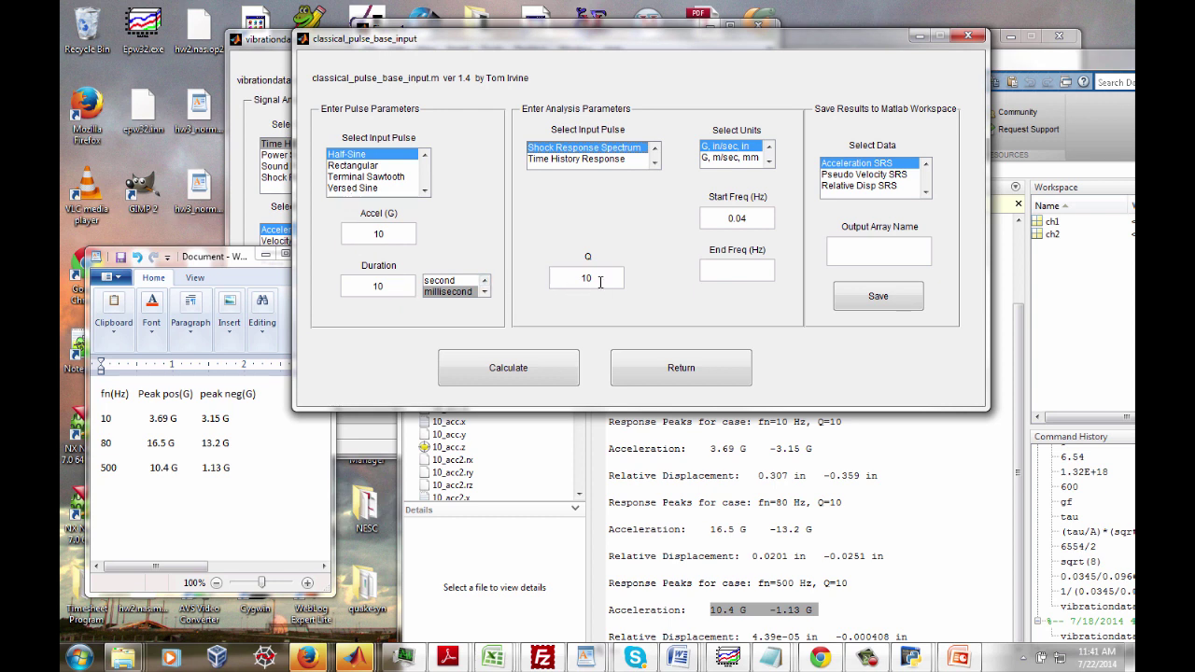
Calculate the shock response spectrum with a start frequency of 10 Hz and an end frequency of 1000 Hz
left_click(755, 222)
key("BackSpace")
key("BackSpace")
key("BackSpace")
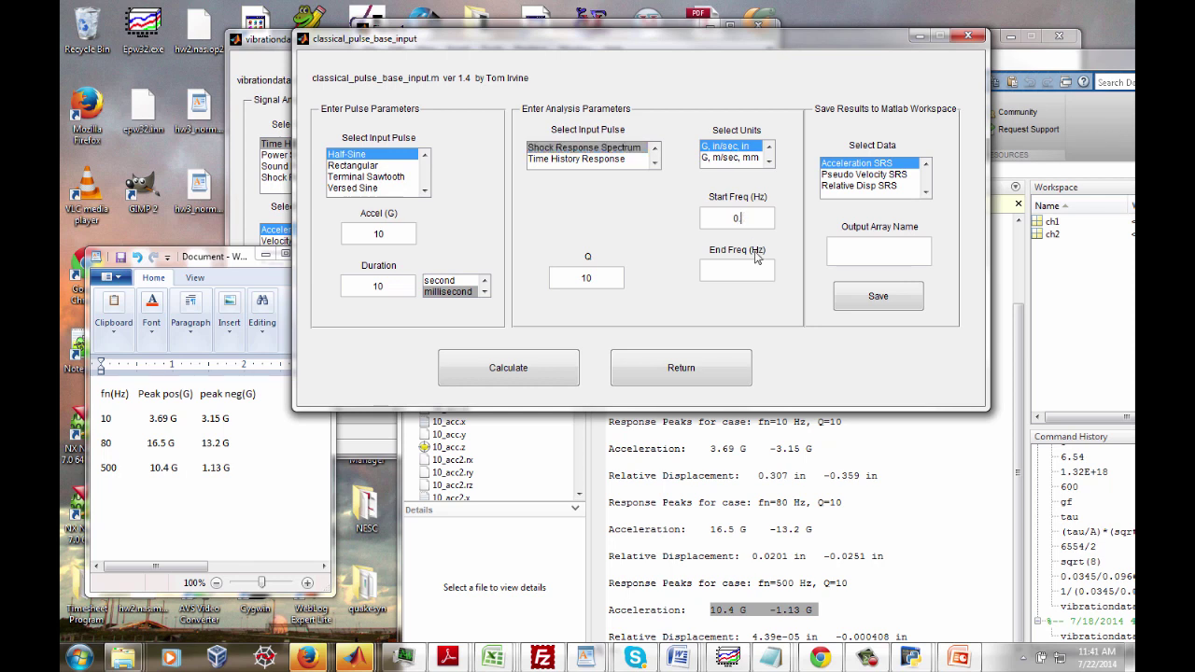
type("1")
left_click(739, 270)
type("1000")
left_click(520, 373)
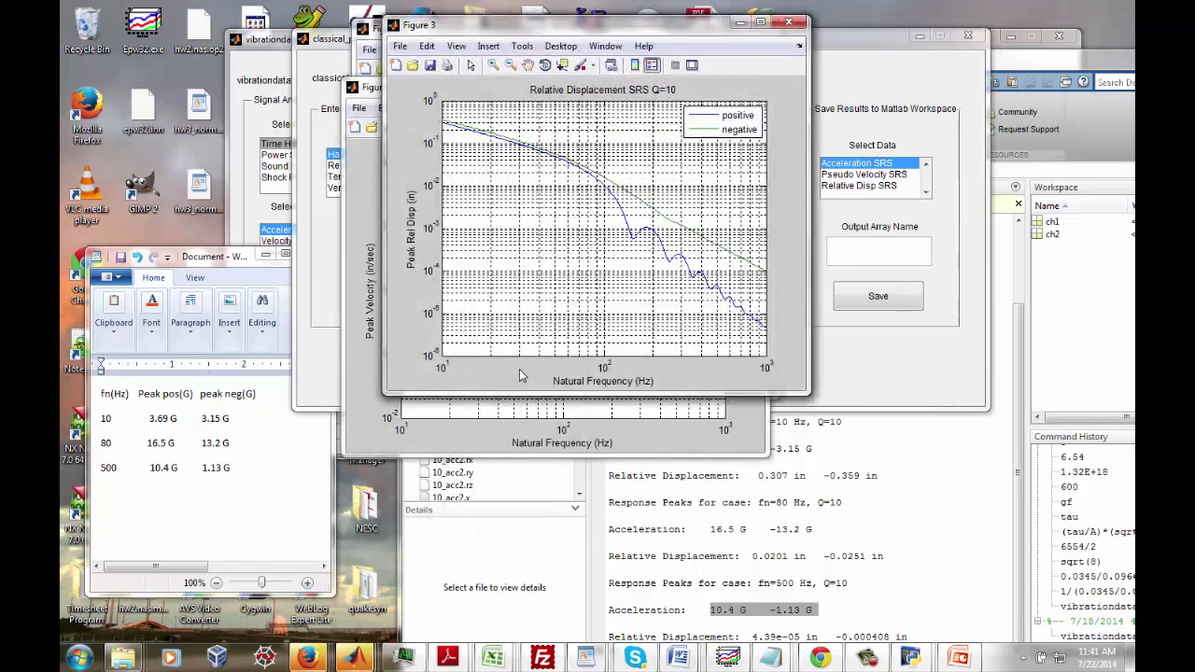
Spread out the relative displacement and pseudo velocity SRS plots for viewing and move both aside to expose the acceleration SRS plot
left_click_drag(526, 25, 469, 177)
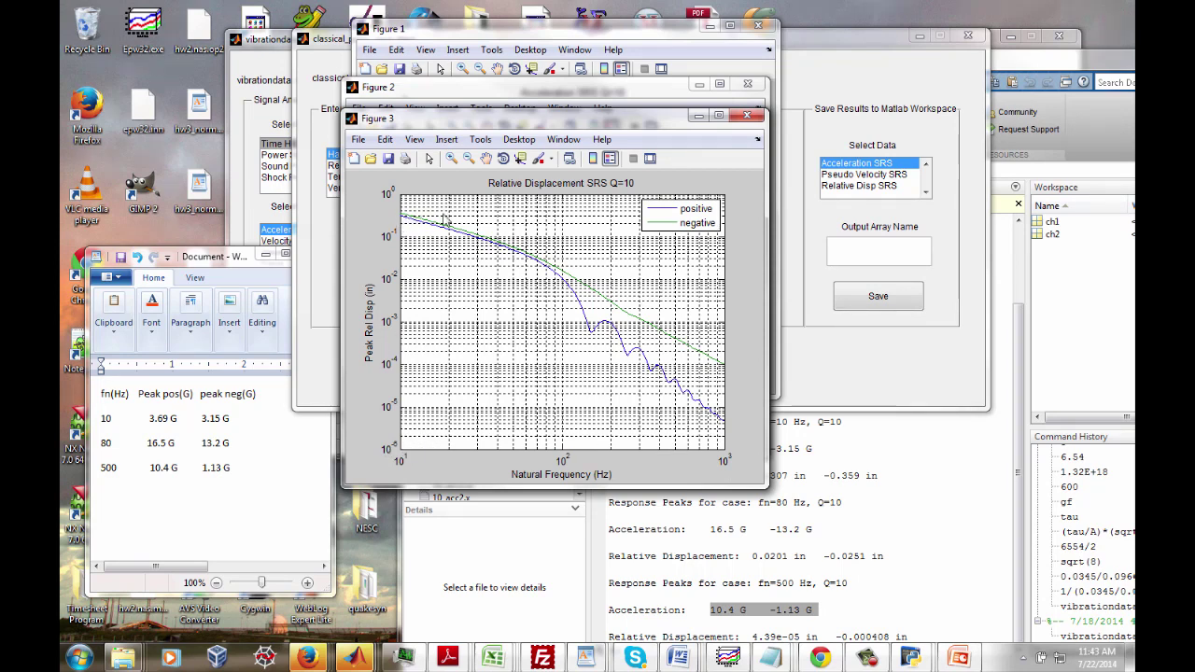
left_click_drag(465, 121, 857, 272)
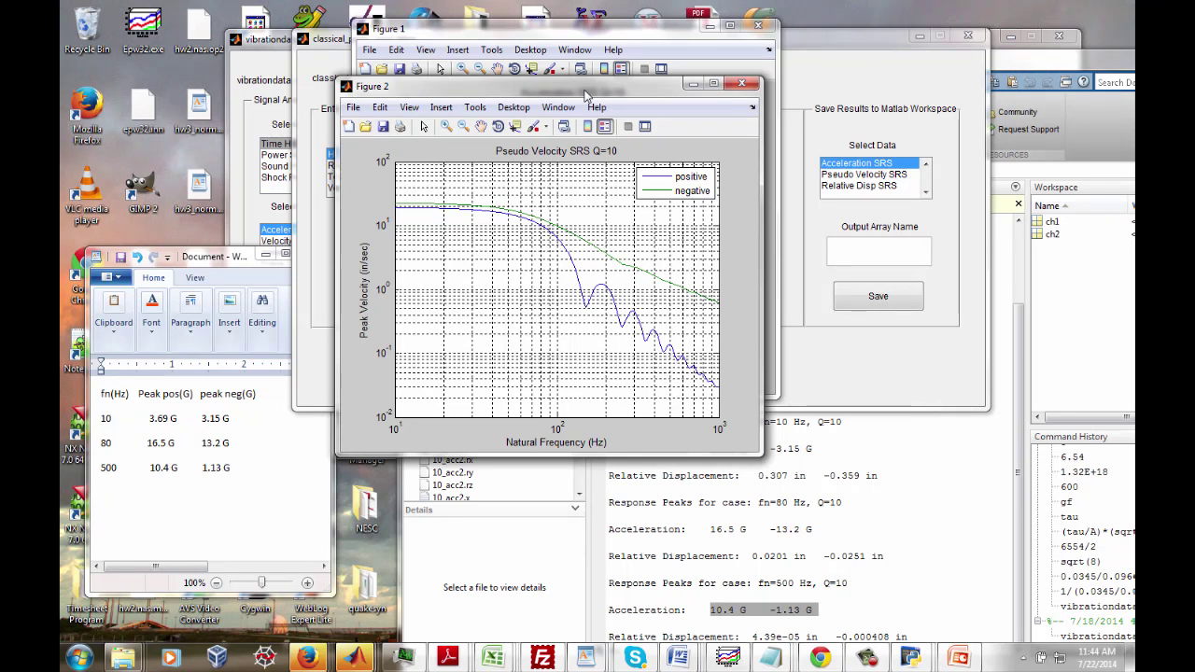
left_click_drag(607, 93, 369, 70)
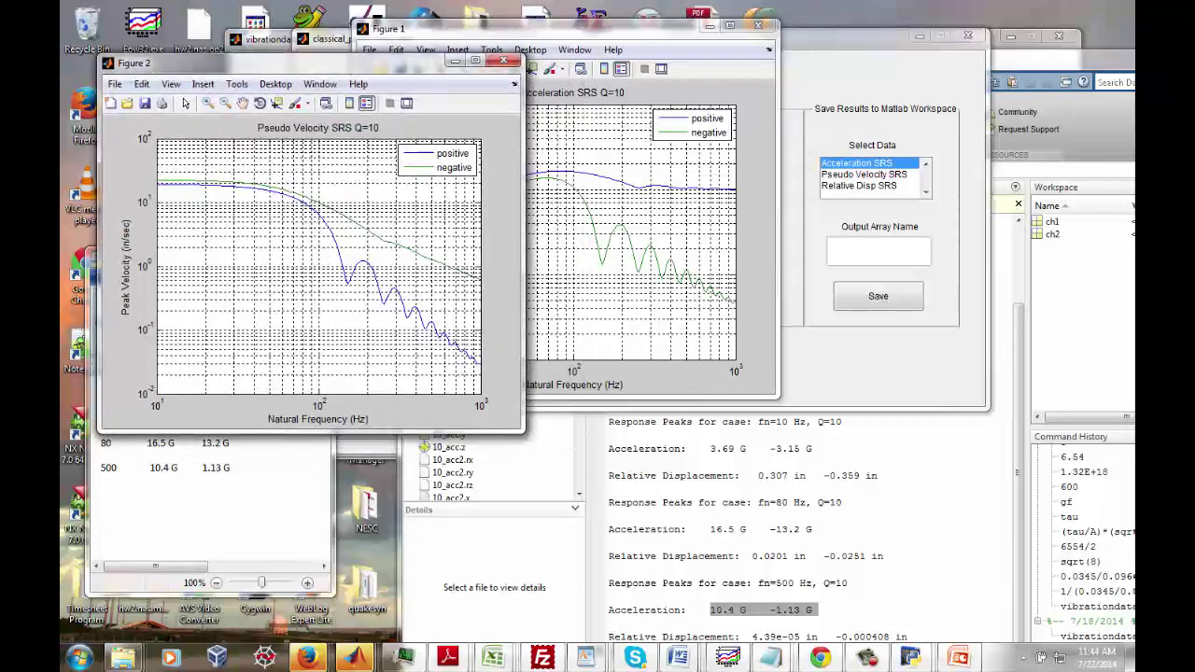
left_click_drag(791, 111, 684, 76)
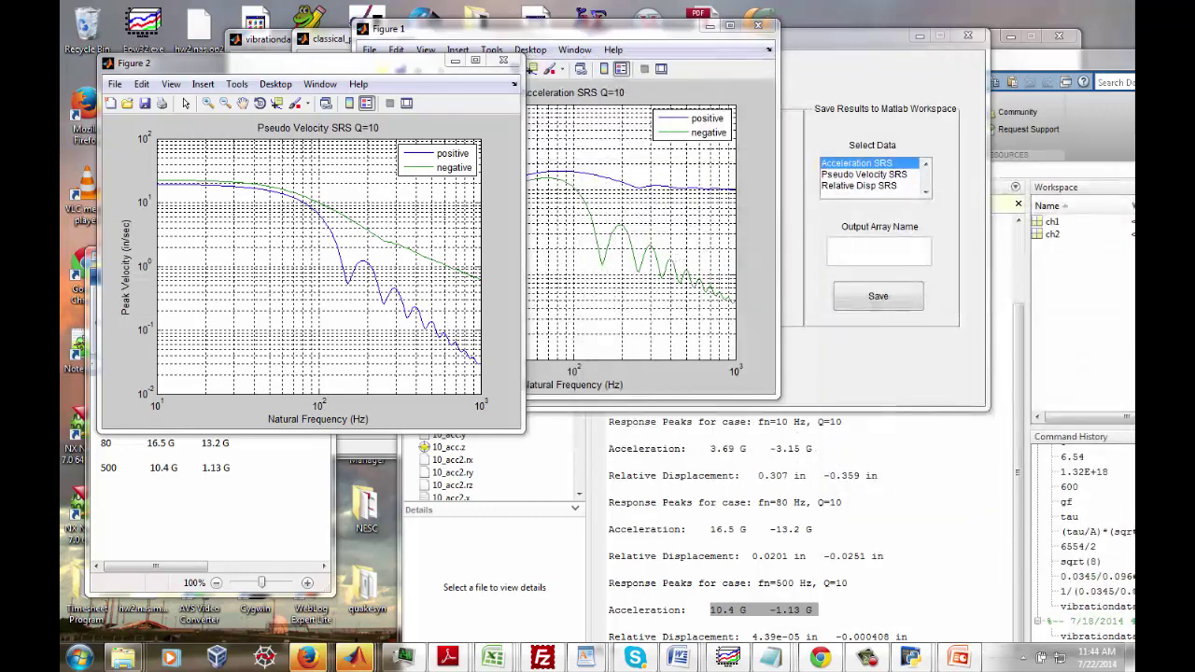
left_click_drag(276, 70, 619, 184)
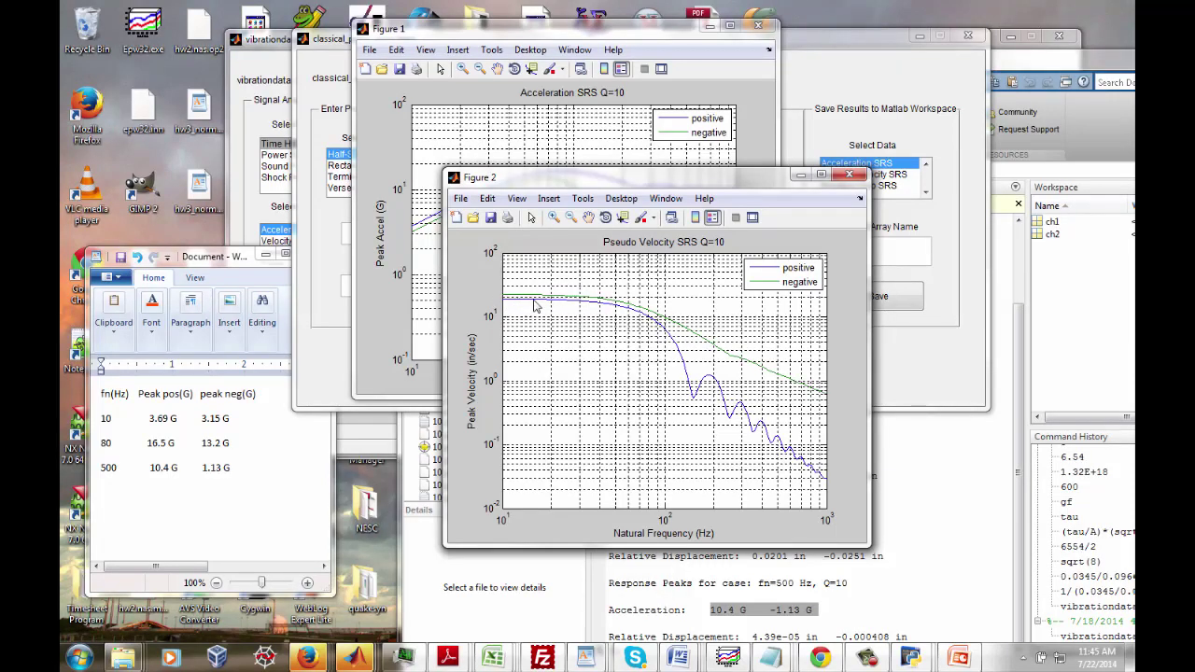
left_click_drag(565, 186, 1134, 230)
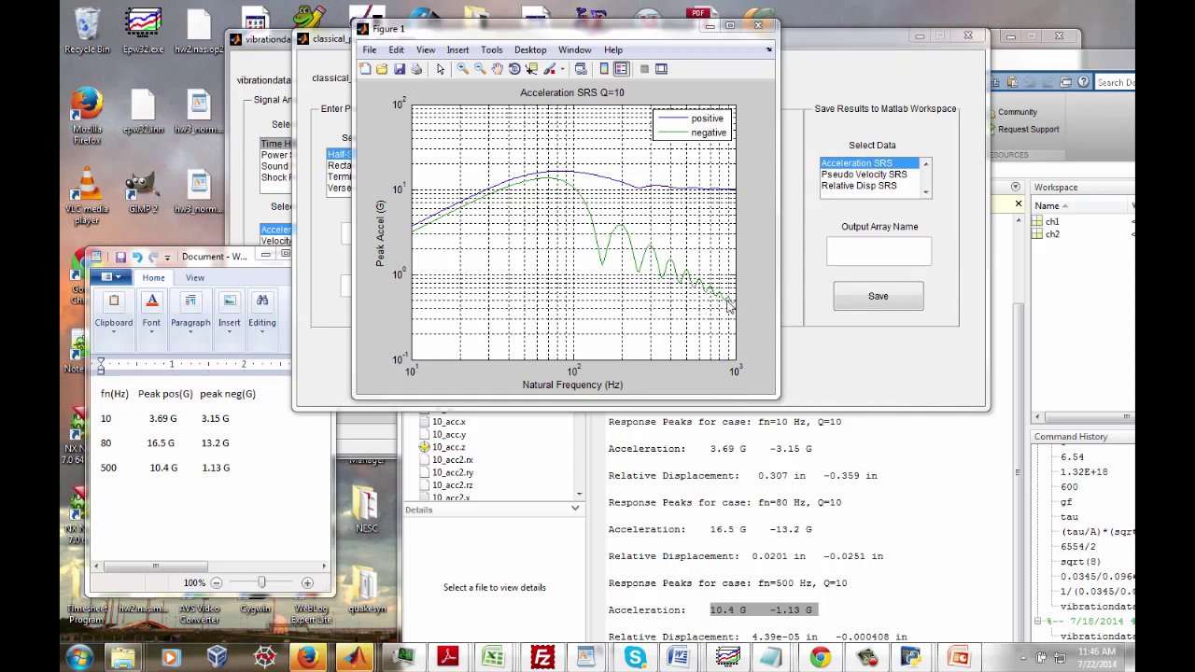
Place data tips on the positive acceleration SRS curve at 10 Hz and 80 Hz and compare them with the WordPad table values
left_click_drag(563, 30, 518, 40)
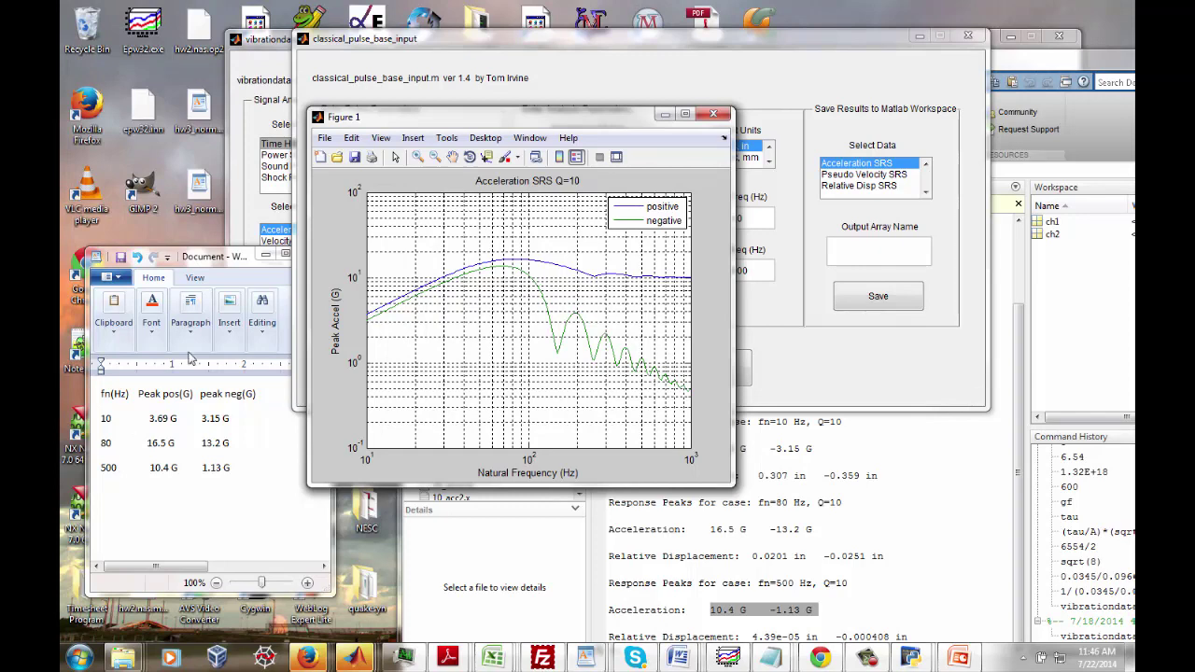
left_click(486, 159)
left_click(368, 315)
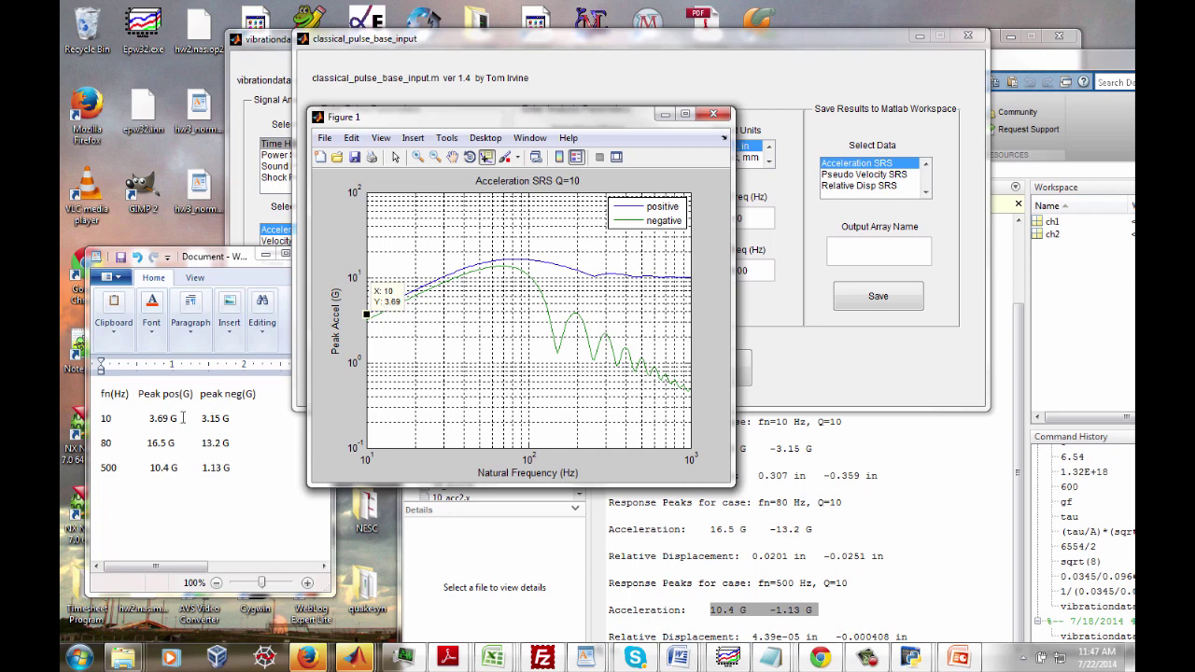
left_click(511, 258)
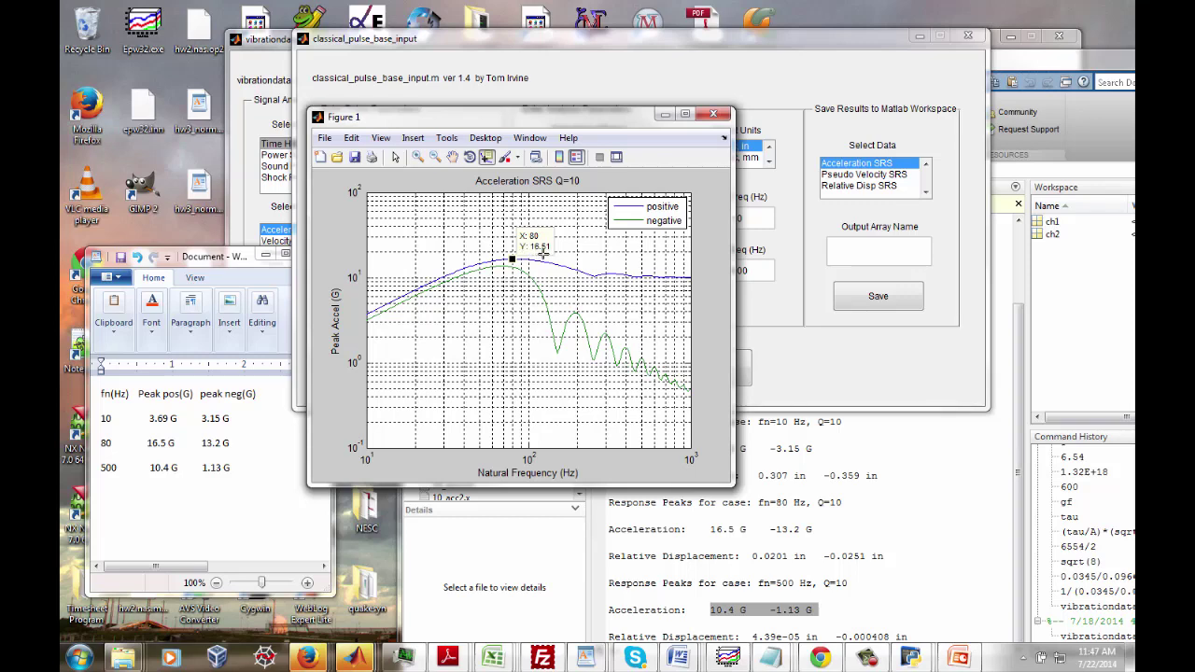
left_click(169, 447)
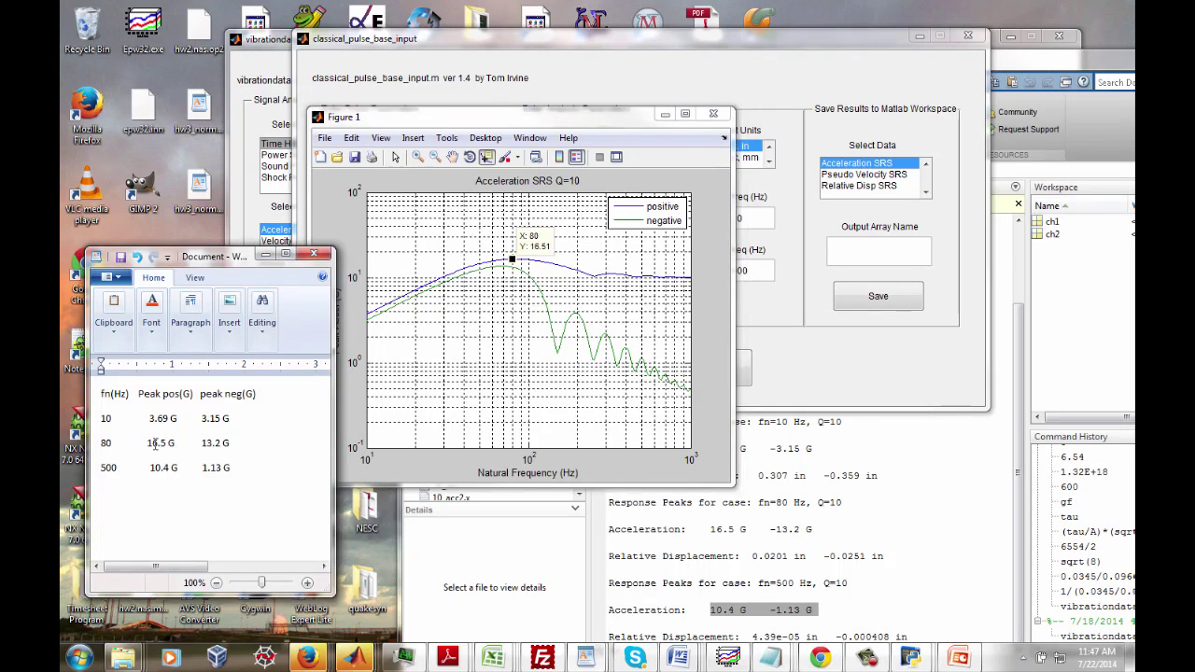
left_click_drag(149, 444, 169, 437)
left_click_drag(178, 445, 101, 444)
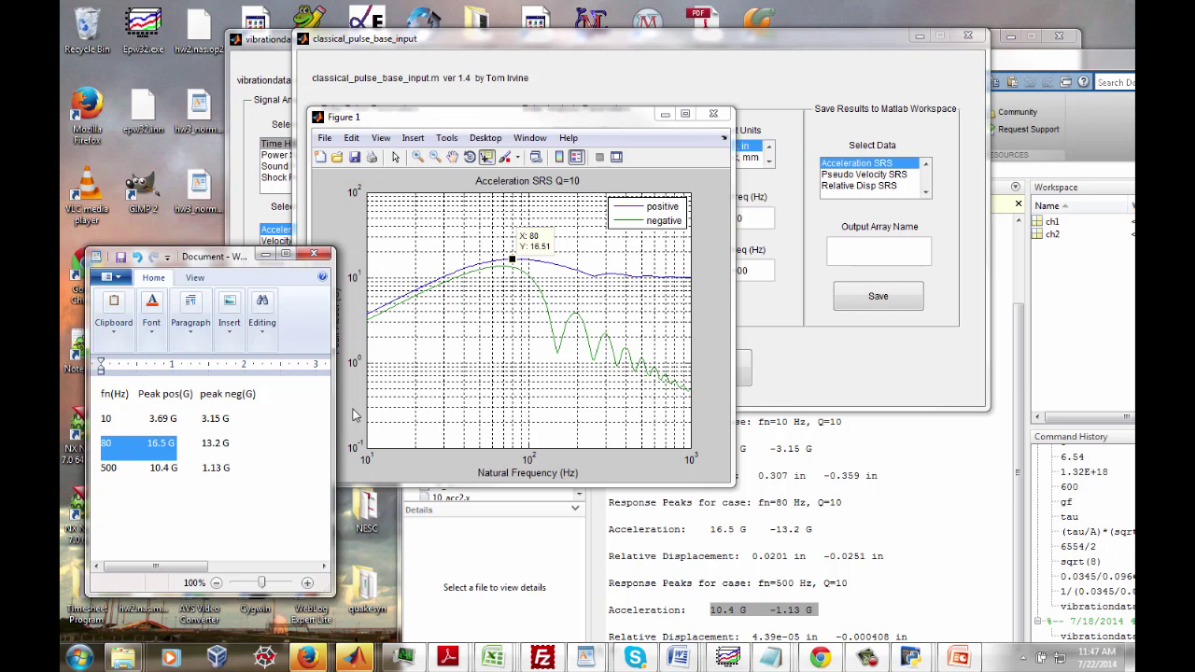
Read the positive acceleration SRS curve with the data tip as close as possible to 500 Hz
left_click(643, 275)
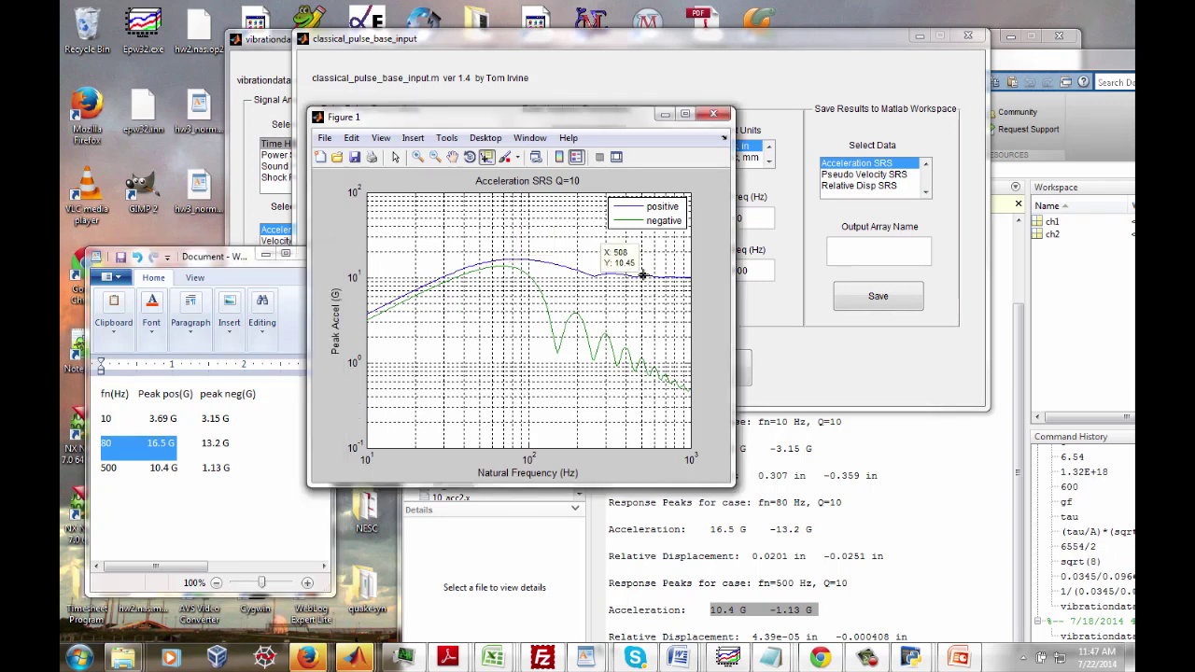
left_click(634, 277)
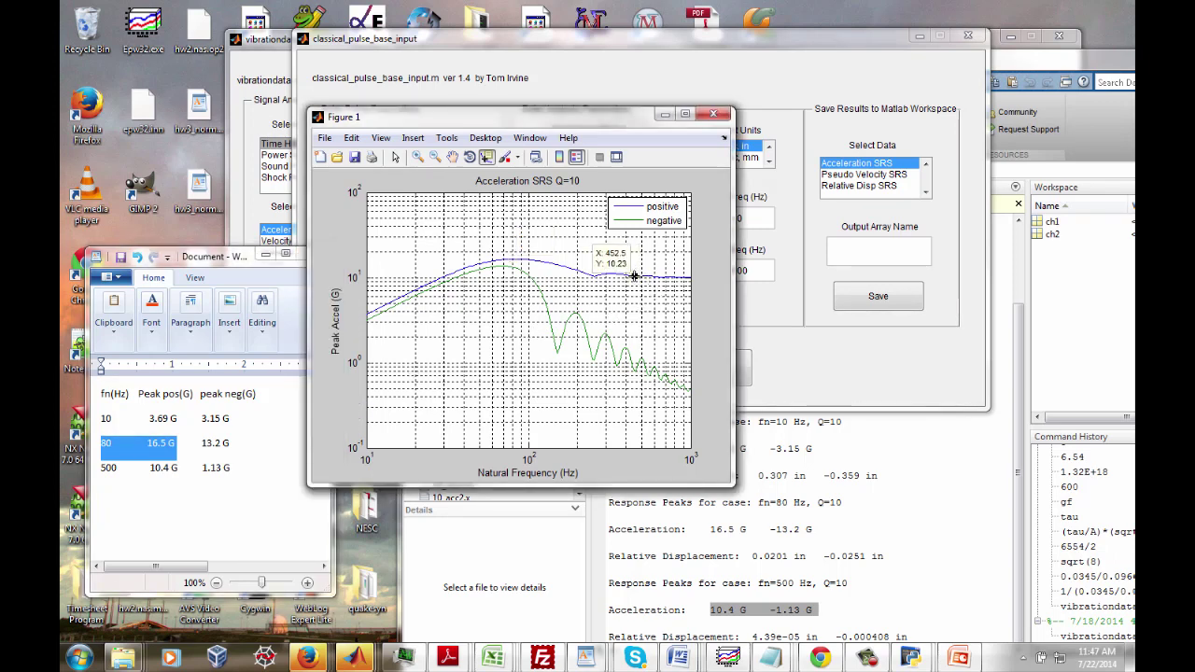
left_click(639, 276)
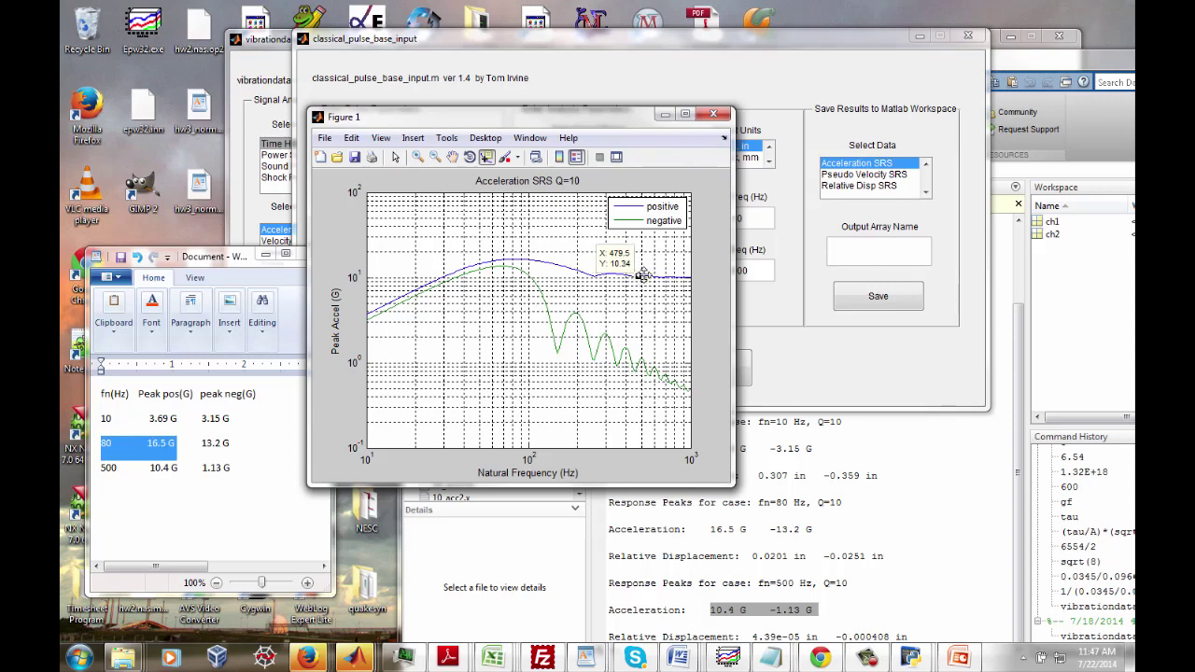
left_click(643, 274)
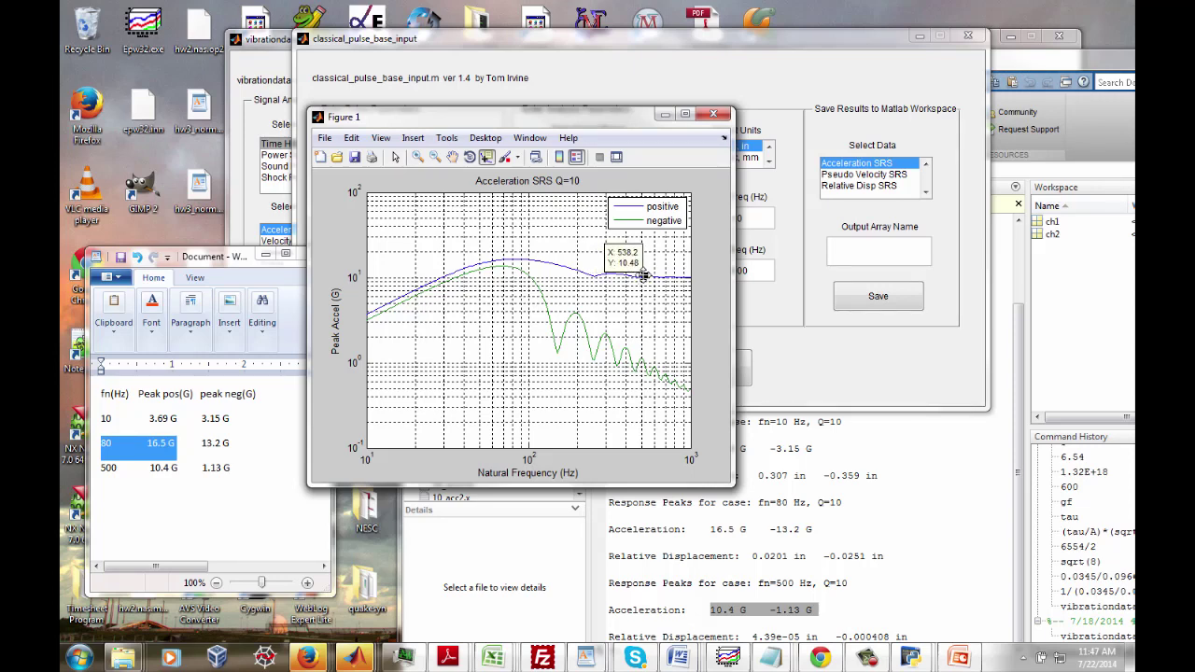
left_click(641, 275)
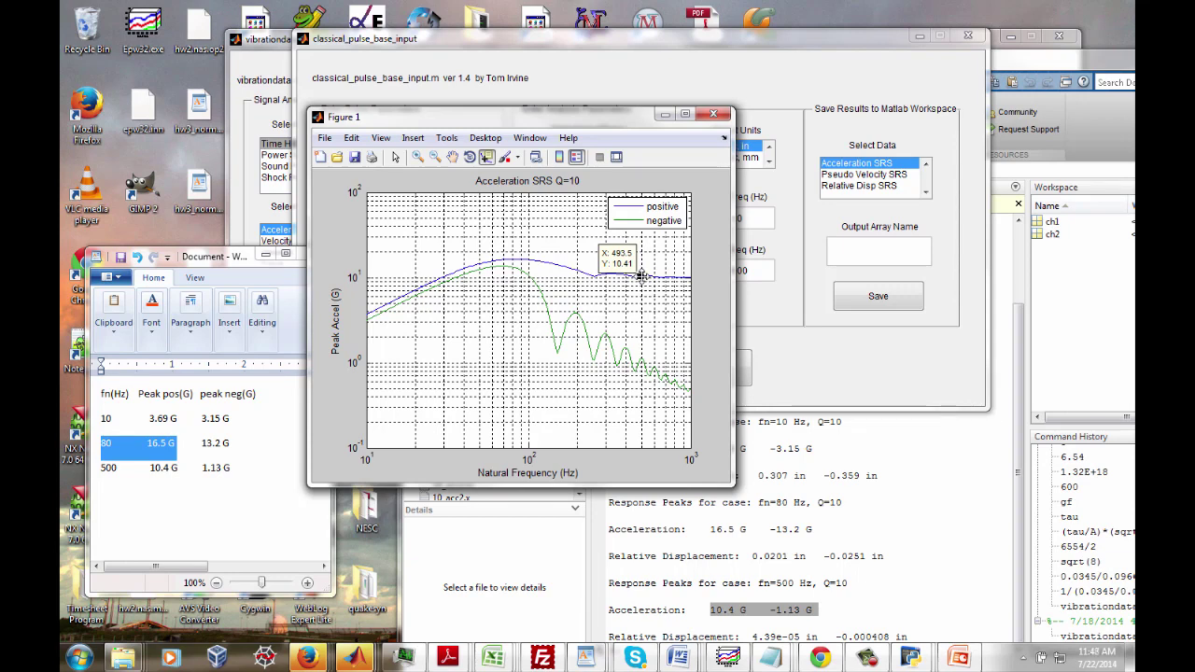
Reposition the data tip around 500 Hz on the positive acceleration SRS curve and compare it with the table's 500 Hz positive peak
left_click(642, 276)
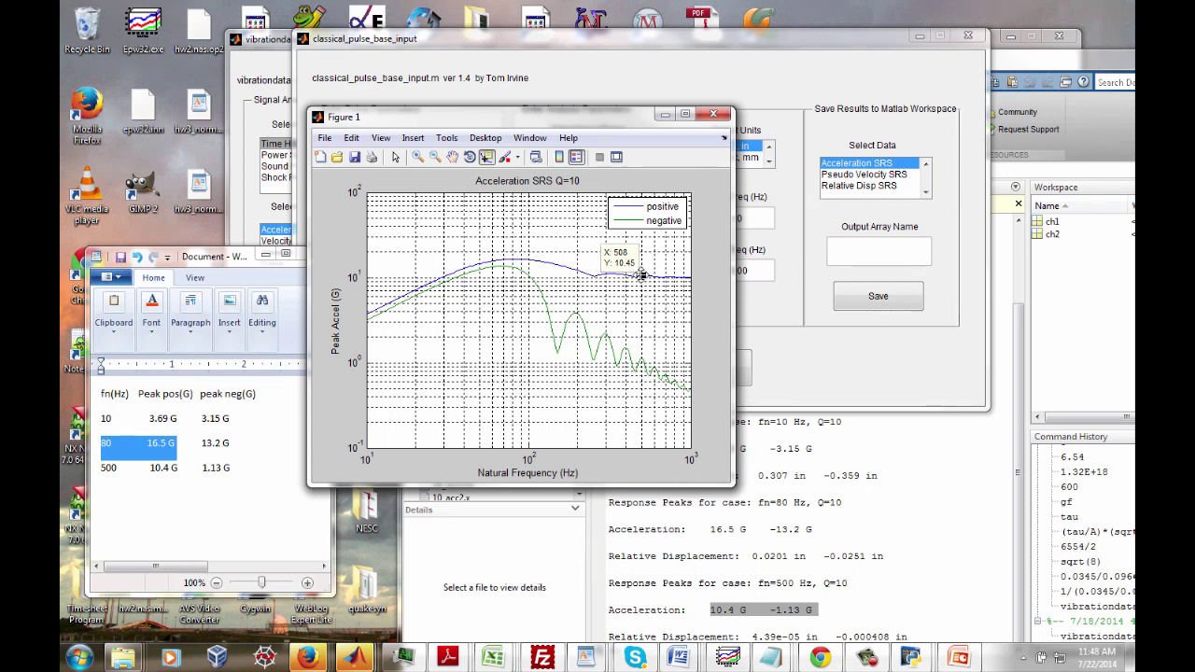
left_click(645, 275)
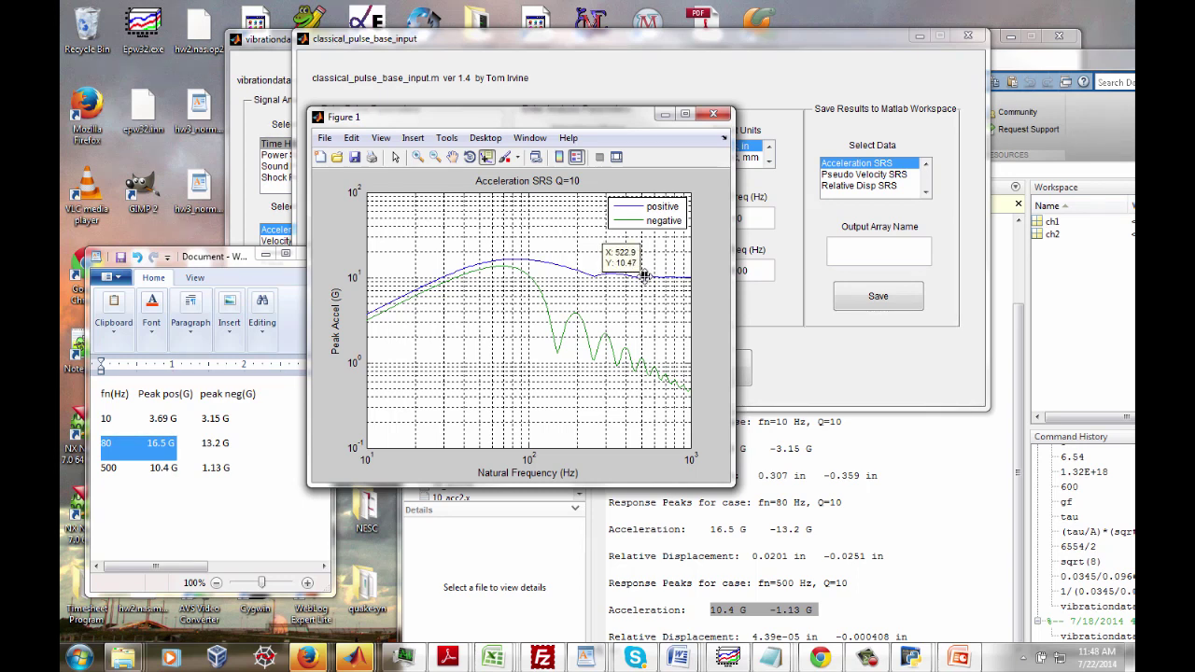
left_click(647, 276)
left_click(643, 276)
left_click(169, 467)
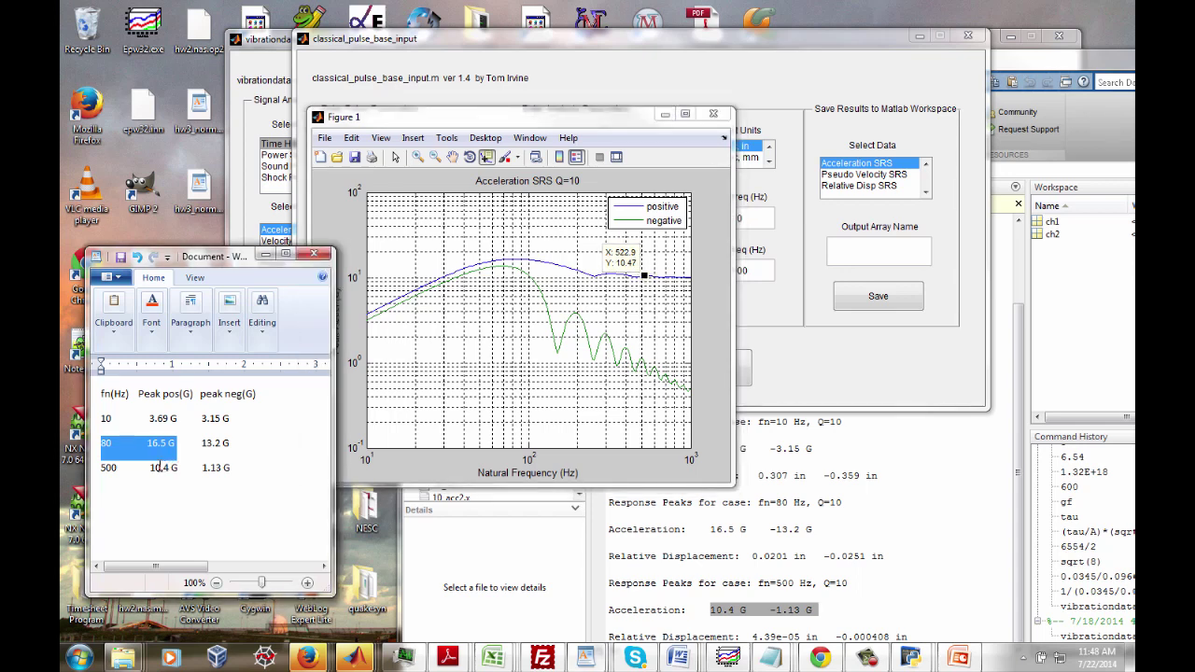
left_click_drag(178, 469, 149, 468)
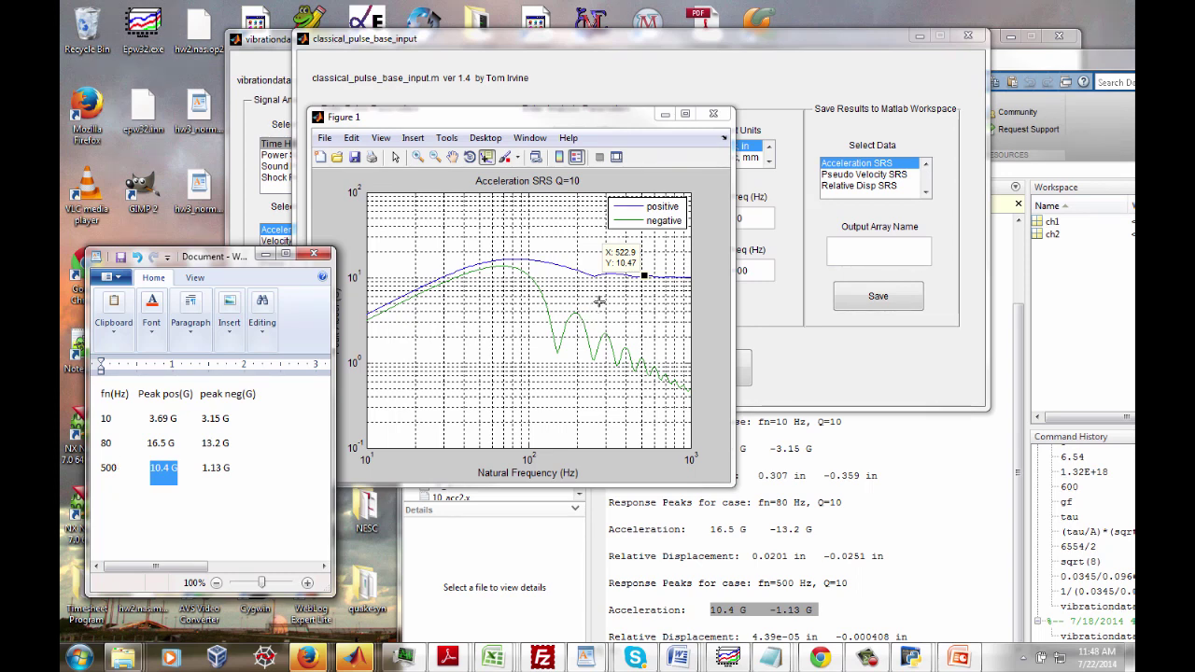
left_click(354, 332)
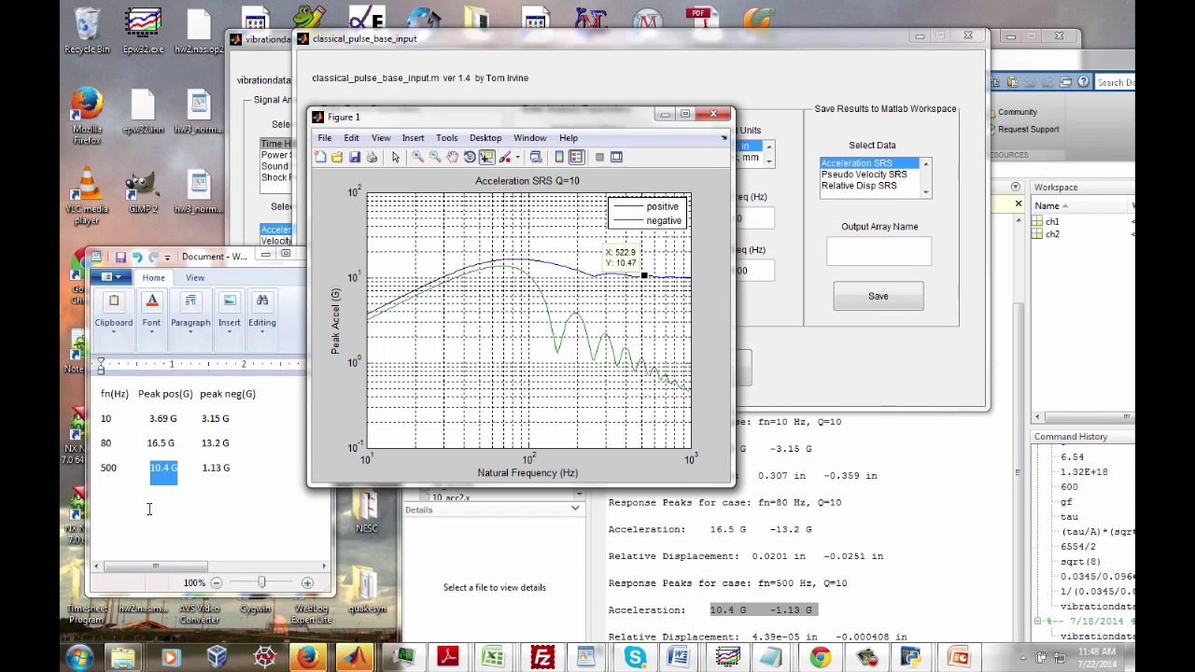
Arrange the acceleration, pseudo velocity and relative displacement SRS plots so all three can be viewed
left_click_drag(420, 118, 209, 66)
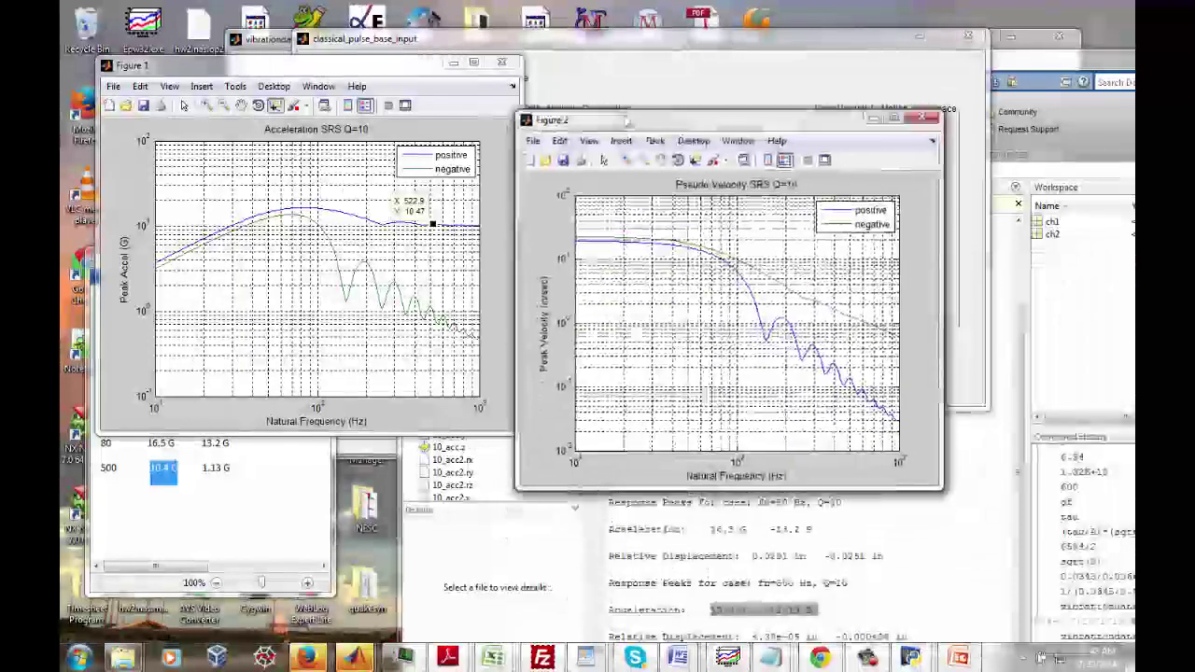
left_click_drag(709, 120, 705, 47)
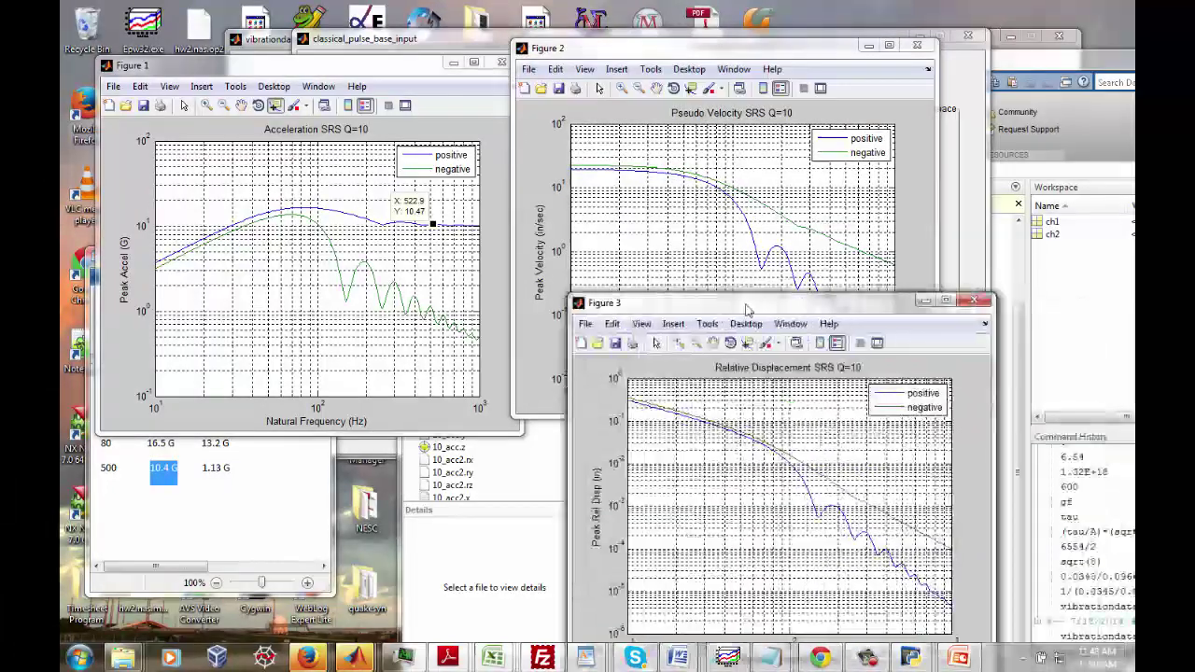
left_click_drag(789, 310, 681, 262)
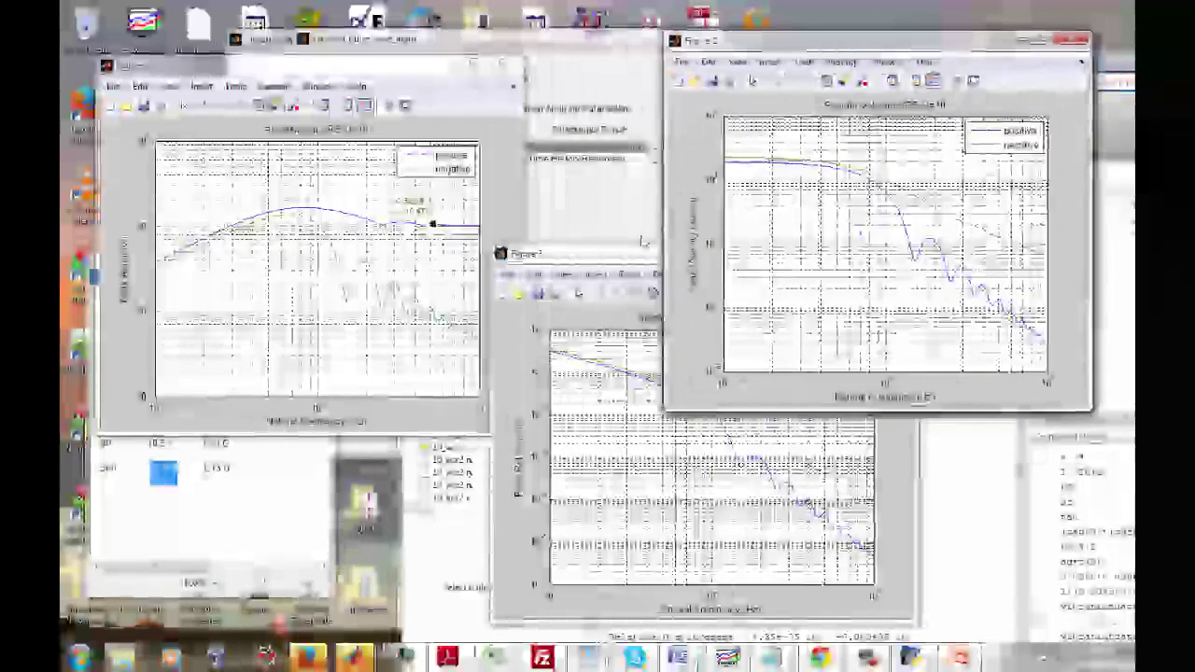
left_click_drag(642, 244, 649, 229)
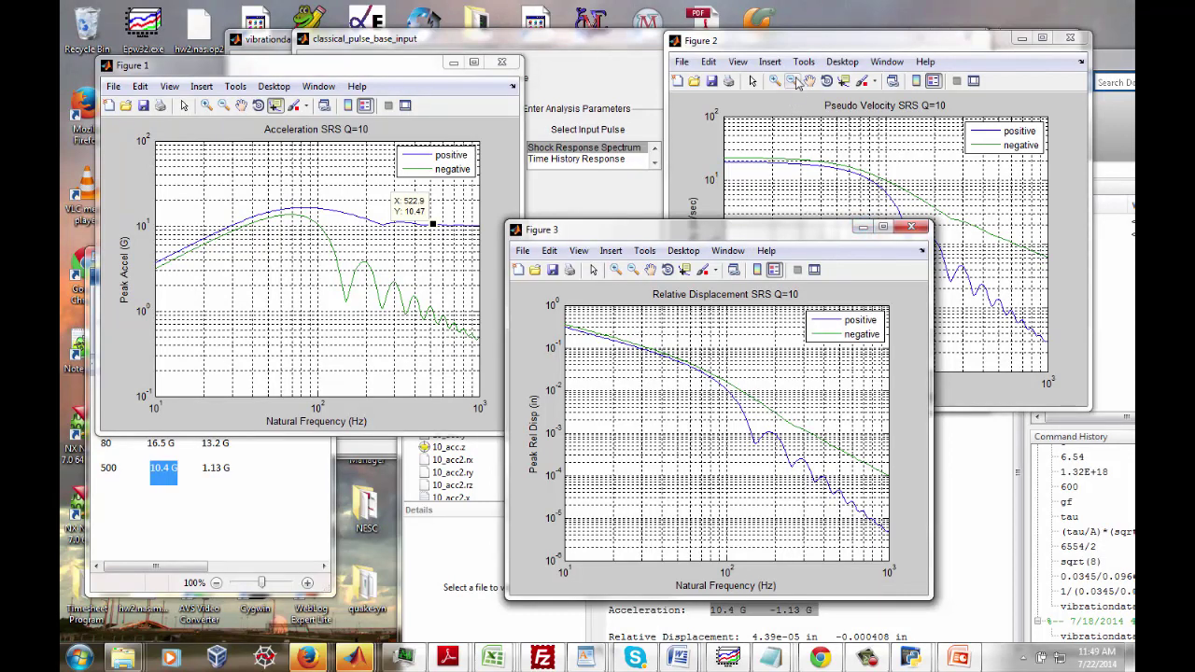
left_click(809, 49)
left_click_drag(809, 48, 656, 43)
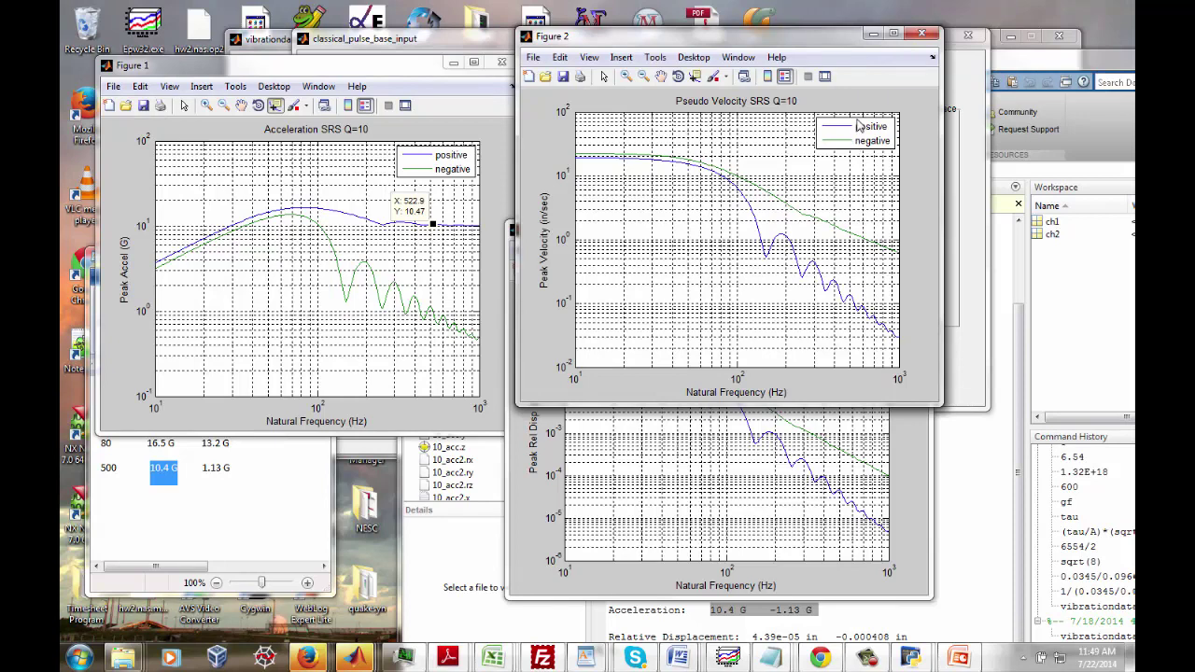
Minimize the pseudo velocity and relative displacement SRS plots and move the acceleration SRS plot aside
left_click(875, 35)
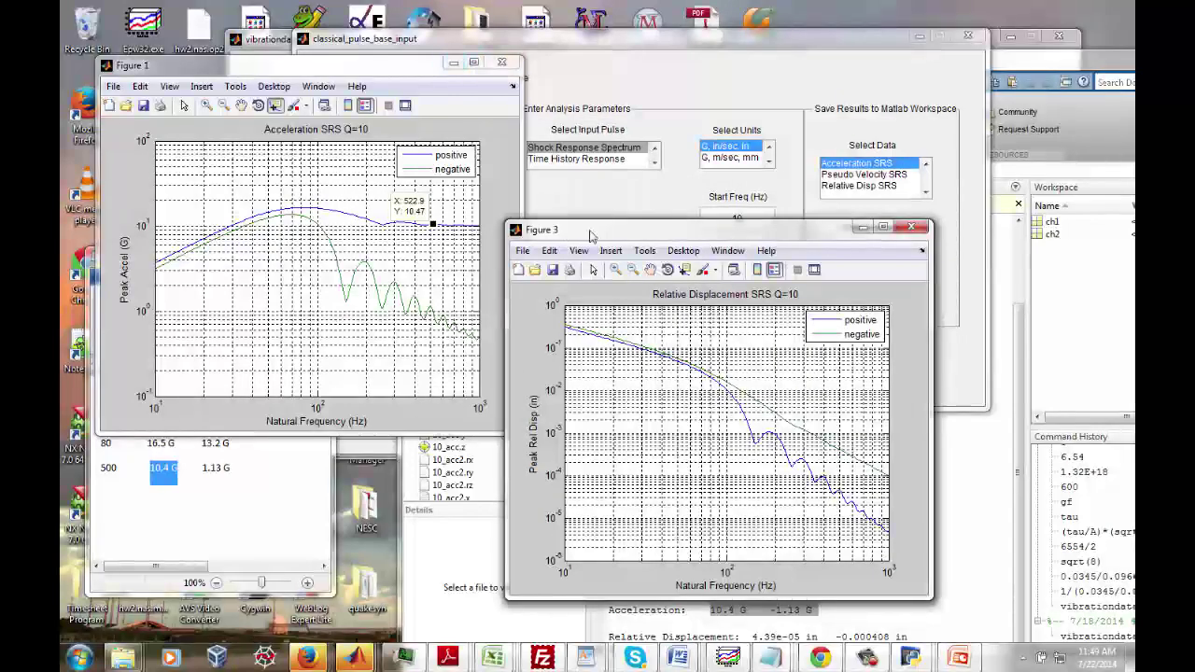
left_click(861, 227)
left_click_drag(332, 69, 304, 35)
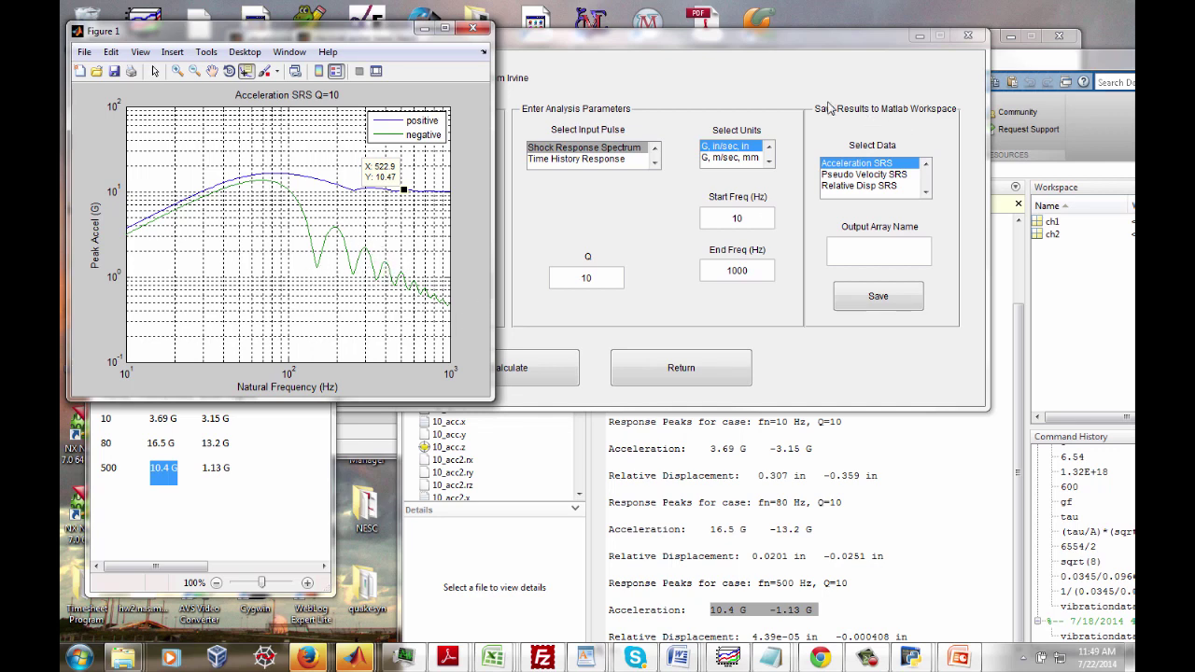
Minimize the classical pulse base input and shock analysis dialogs and move the MATLAB main window clear of the vibrationdata window
left_click(772, 51)
left_click(919, 37)
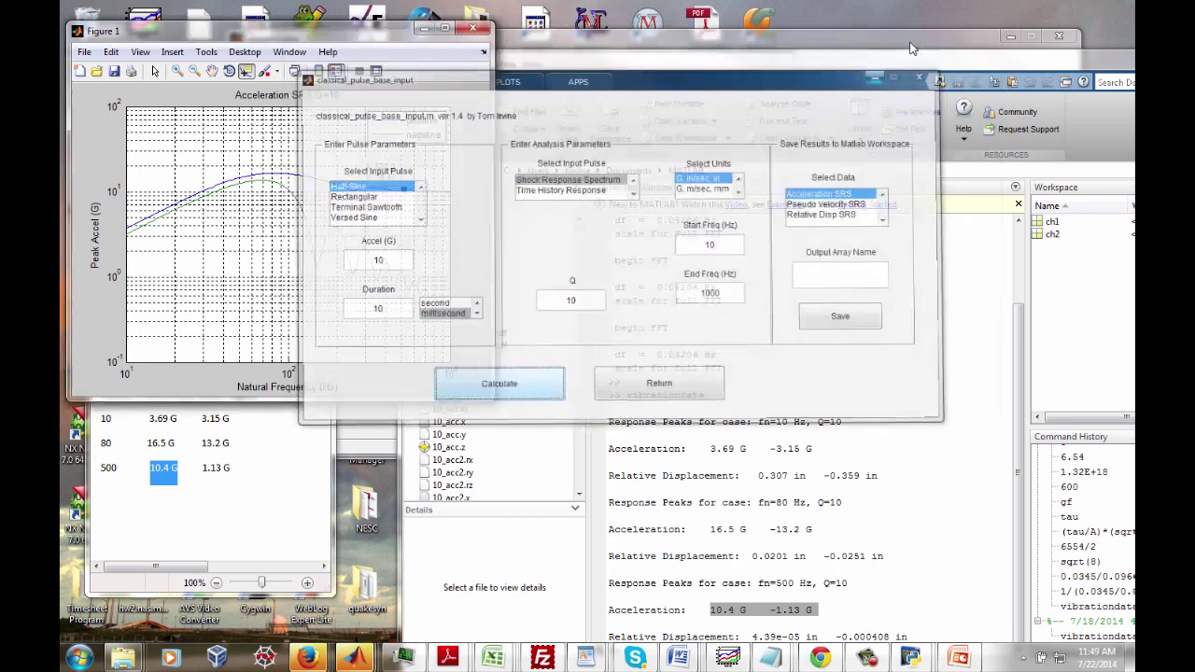
left_click_drag(782, 68, 1129, 64)
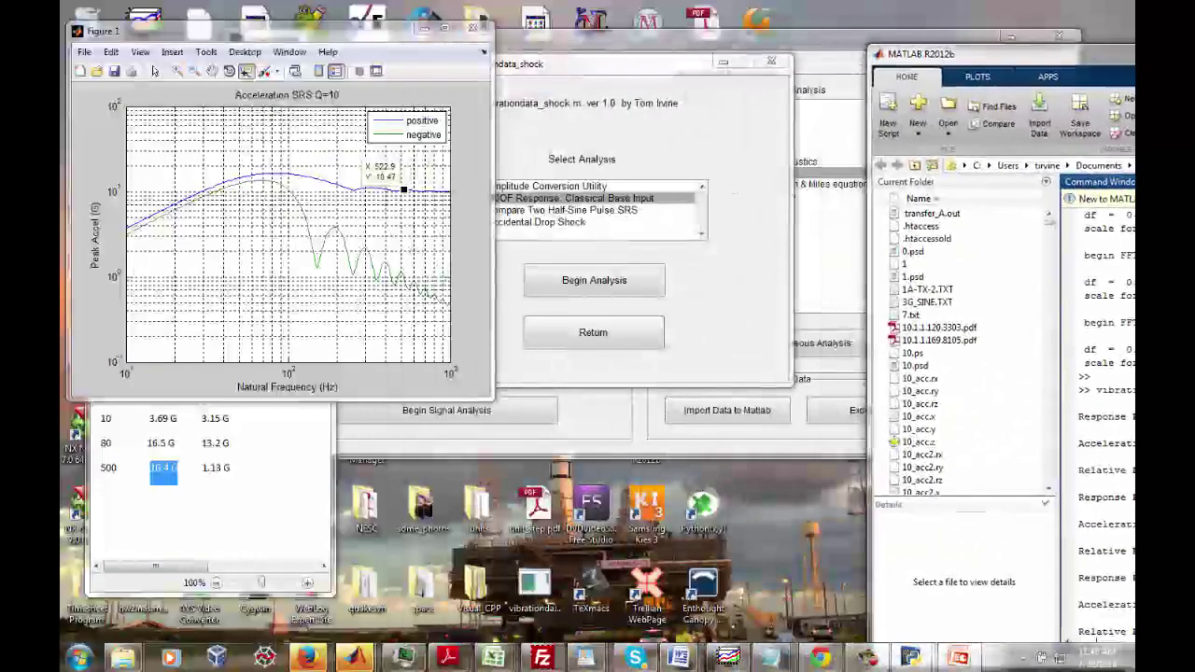
left_click(771, 62)
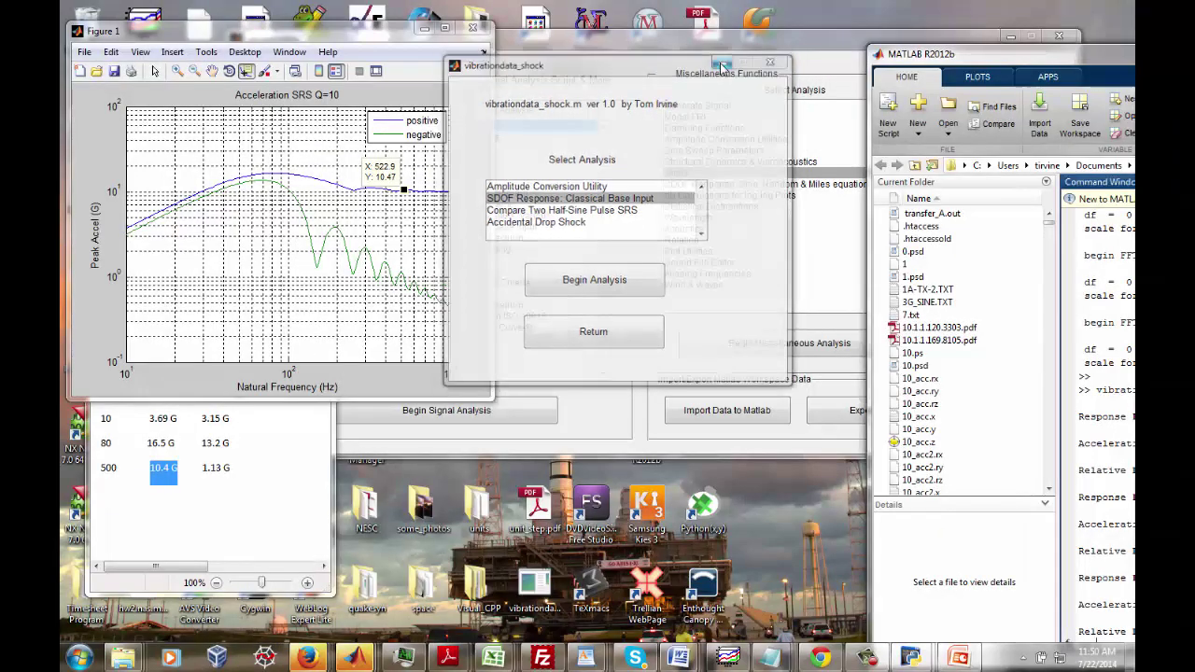
left_click(978, 76)
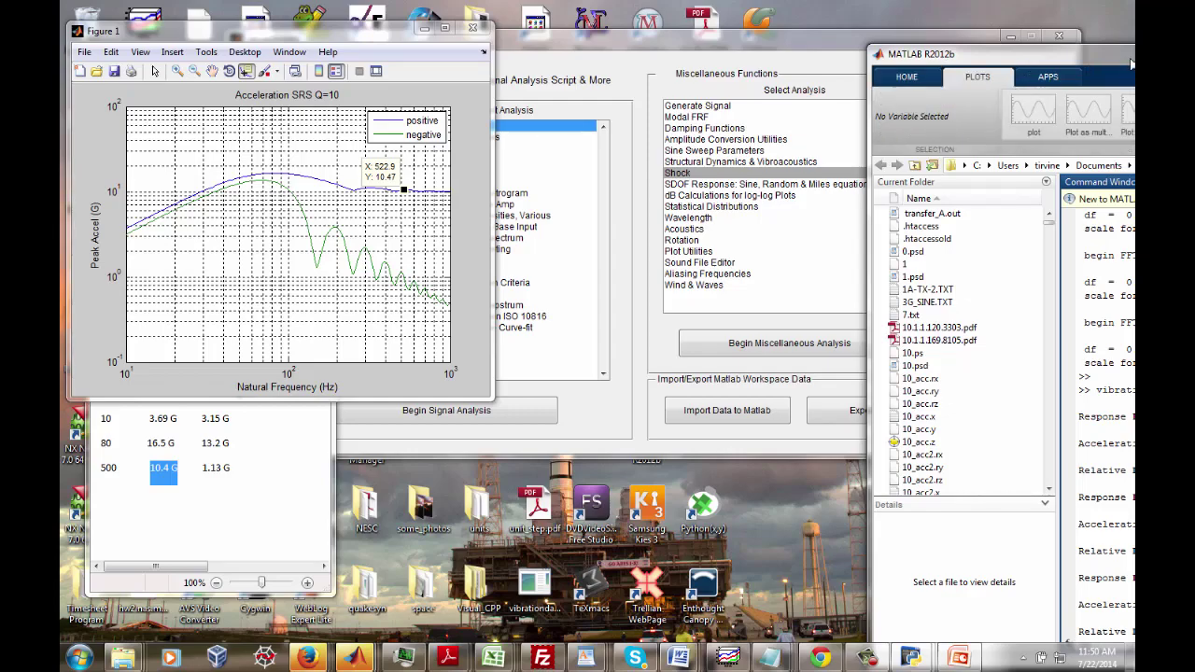
left_click_drag(1090, 60, 841, 24)
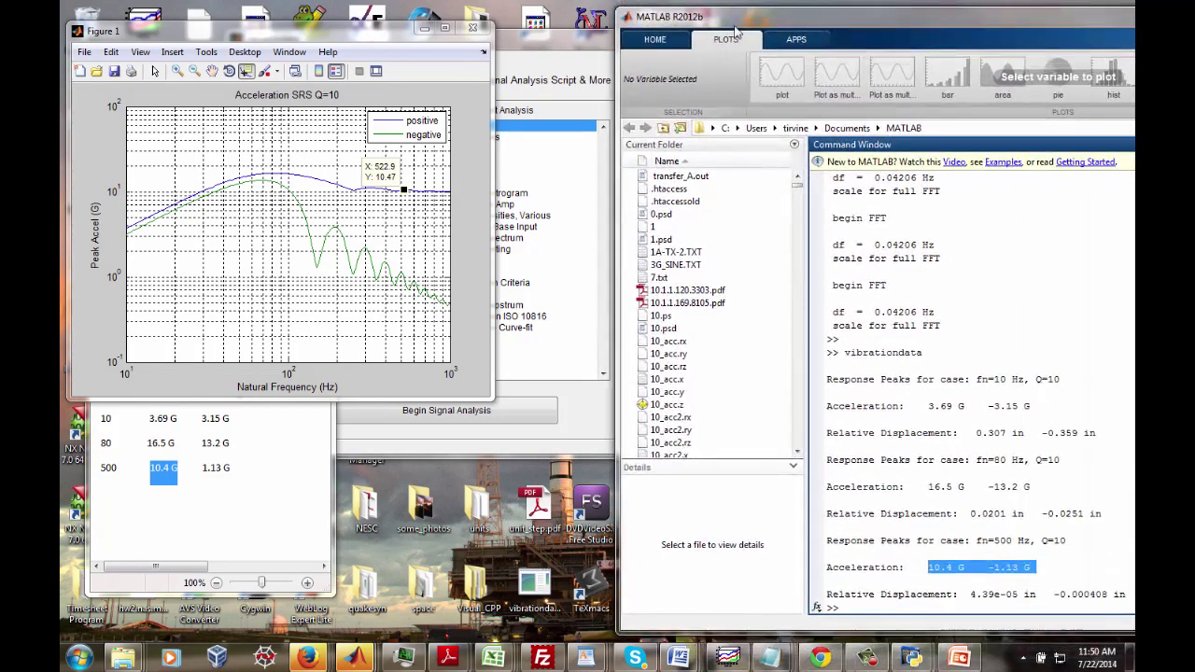
Start the Generate Signal analysis from the miscellaneous functions and choose the half-sine pulse signal
left_click(594, 47)
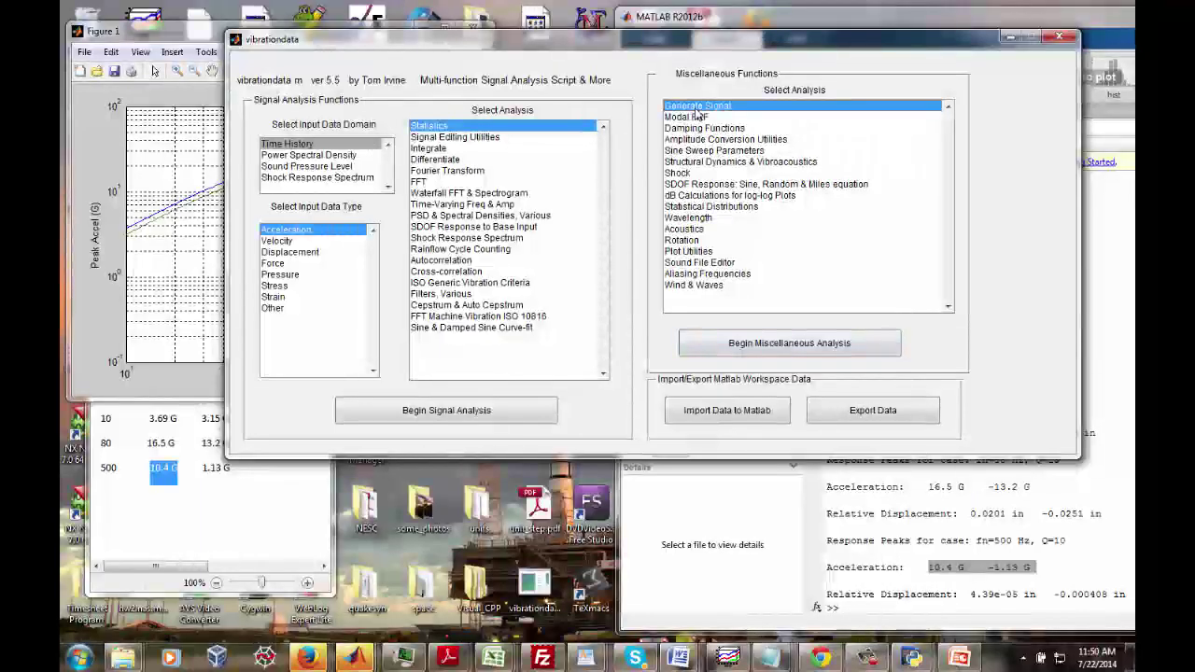
left_click(766, 346)
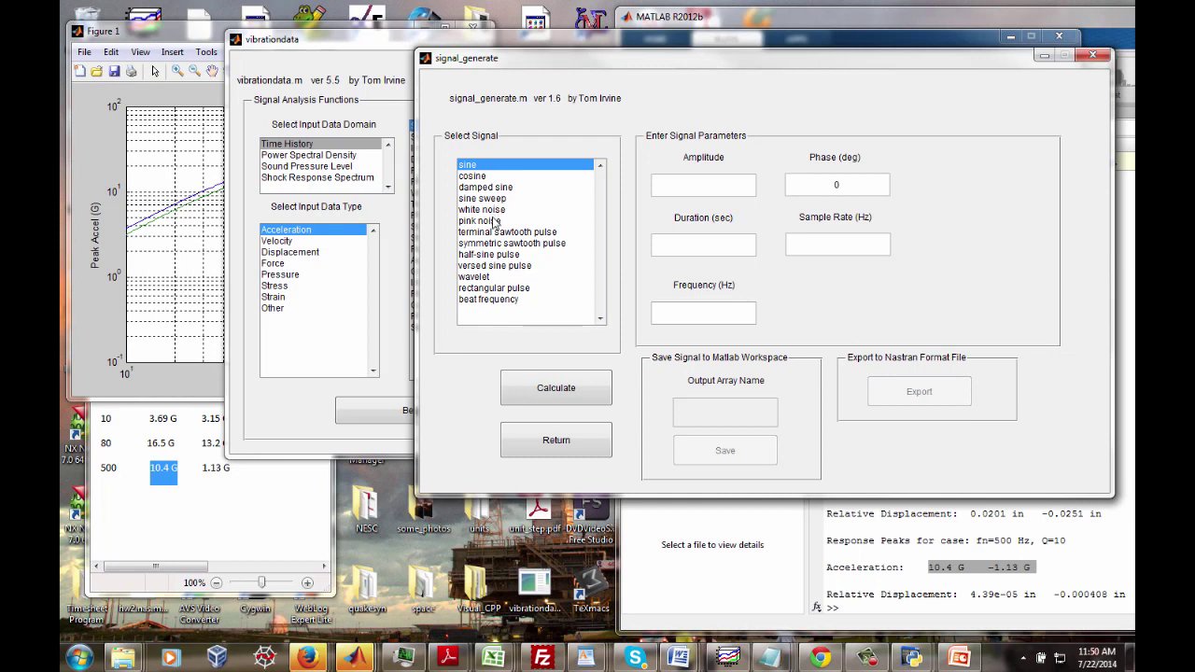
left_click(514, 254)
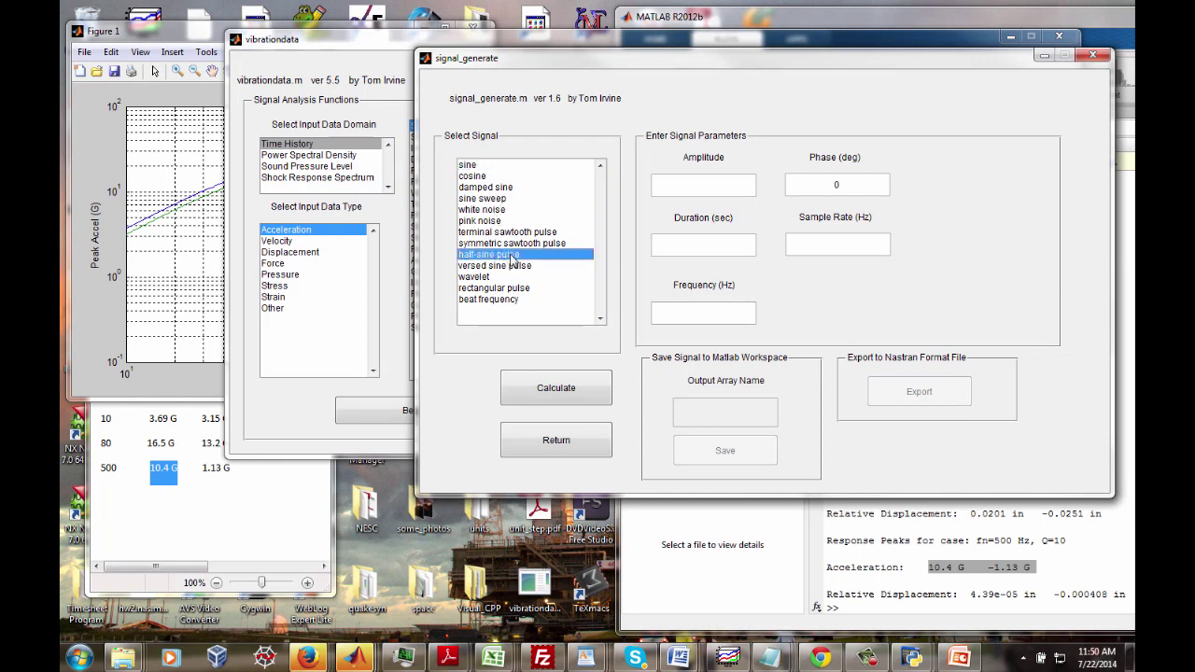
Calculate a half-sine pulse with amplitude 10, pulse duration 0.010 s, pre-pulse 0 s, post-pulse 5 s and sample rate 10000 Hz
left_click(691, 184)
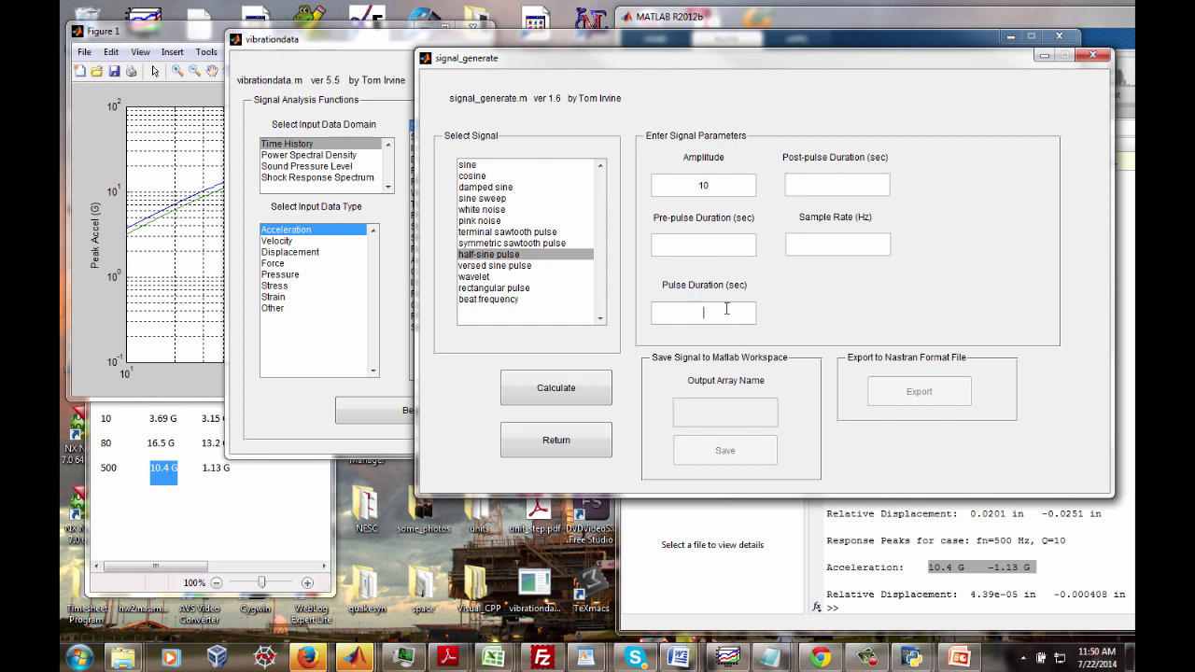
type("0.010")
left_click(714, 247)
type("0")
type("5")
type("1")
type("000")
type("0")
left_click(556, 398)
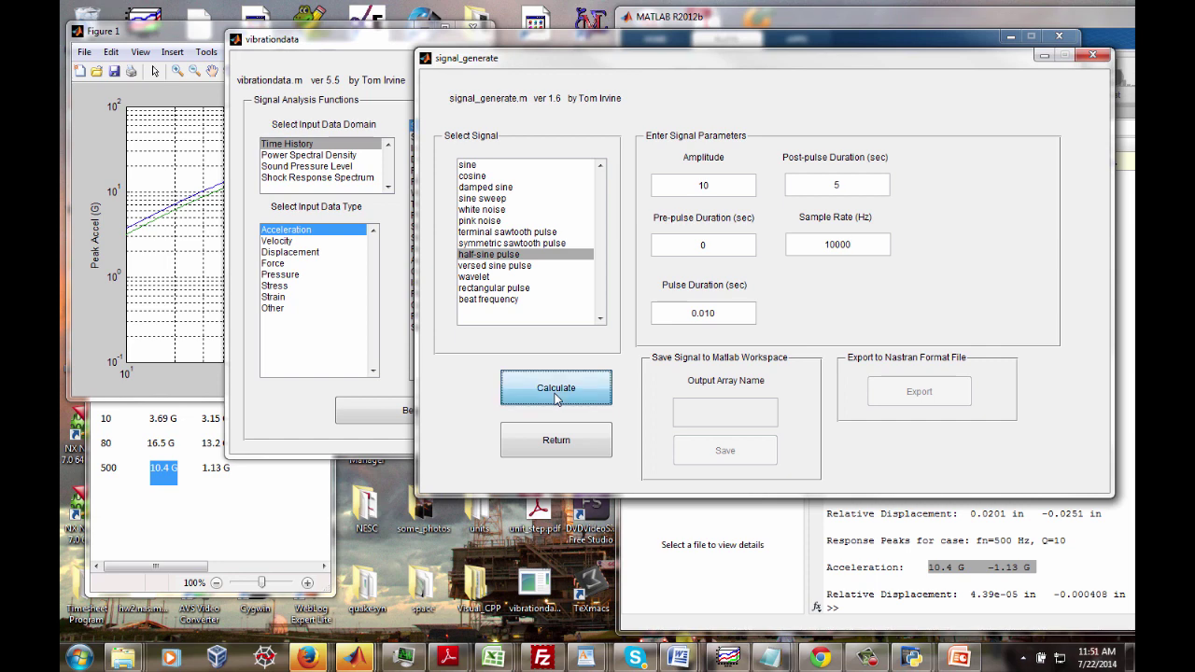
left_click(555, 397)
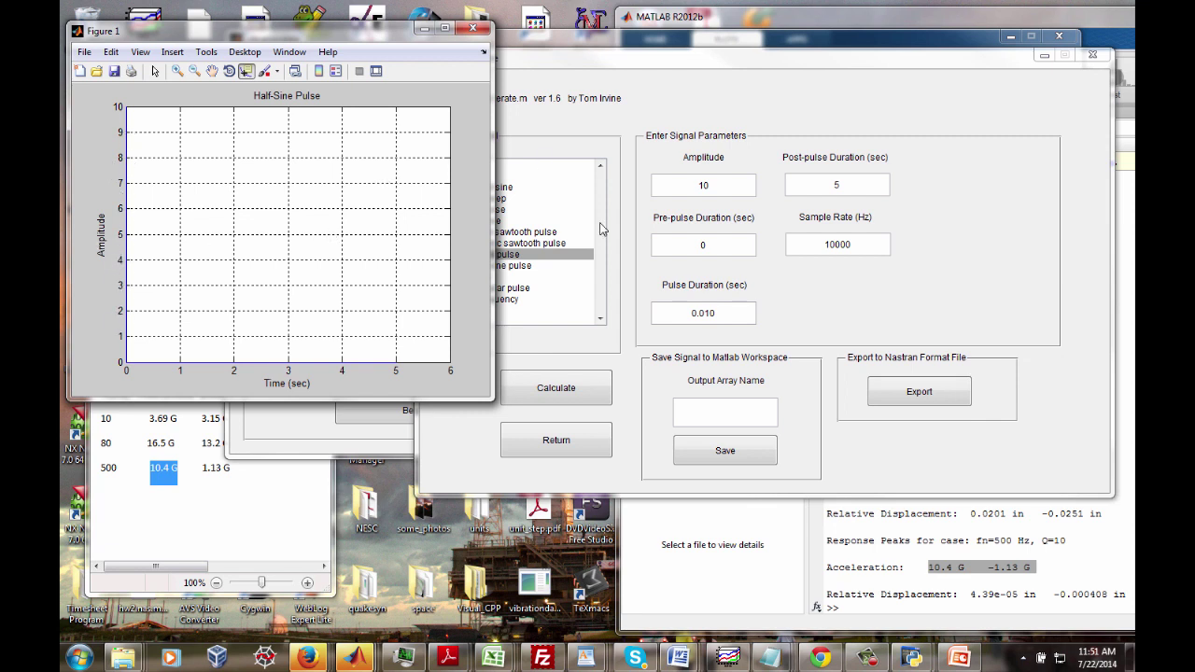
Save the generated pulse to the MATLAB workspace as the array halfsine and minimize the signal generator
left_click(616, 128)
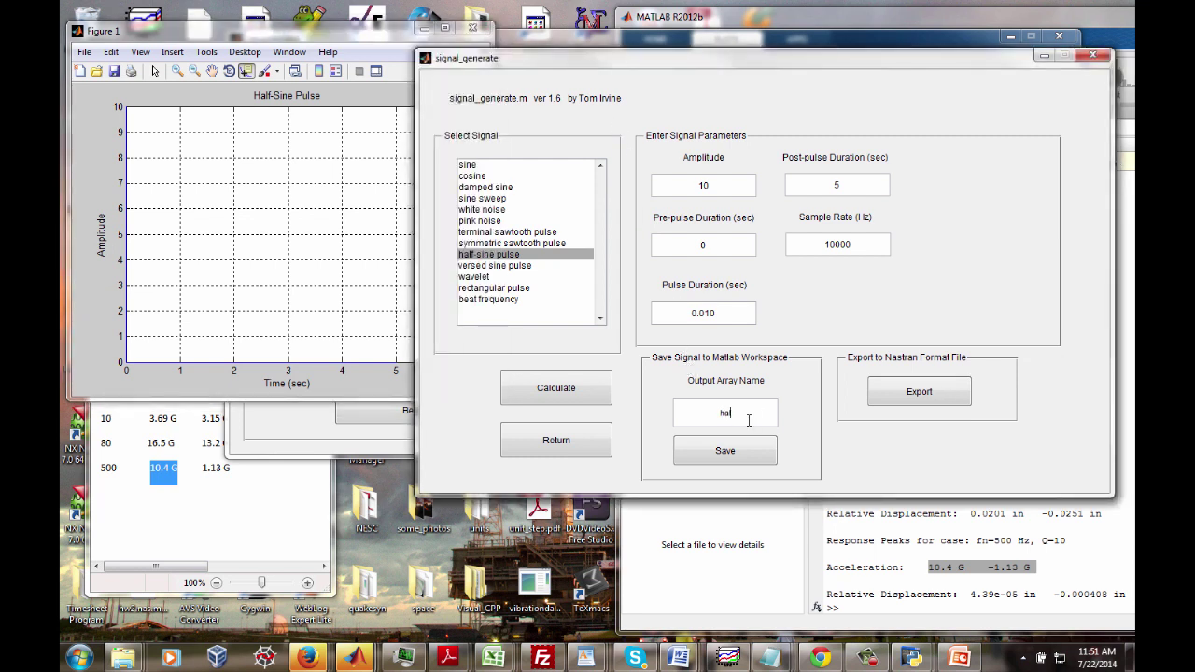
left_click(748, 420)
type("halfsine")
left_click_drag(750, 418, 715, 419)
left_click(744, 454)
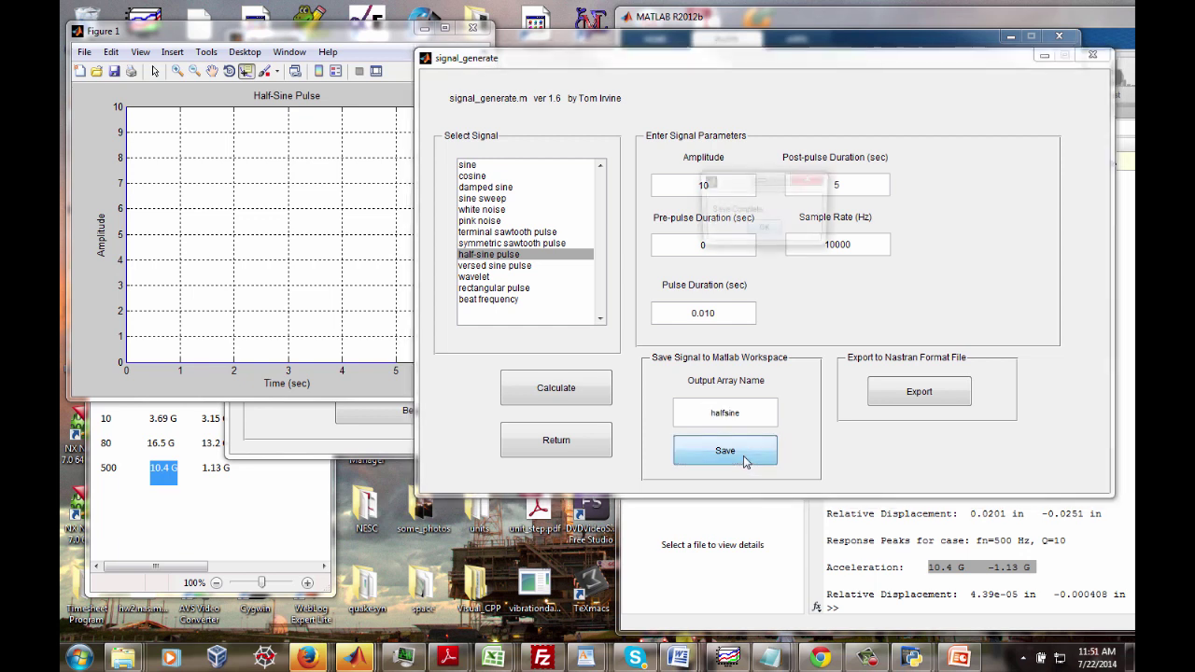
left_click(759, 231)
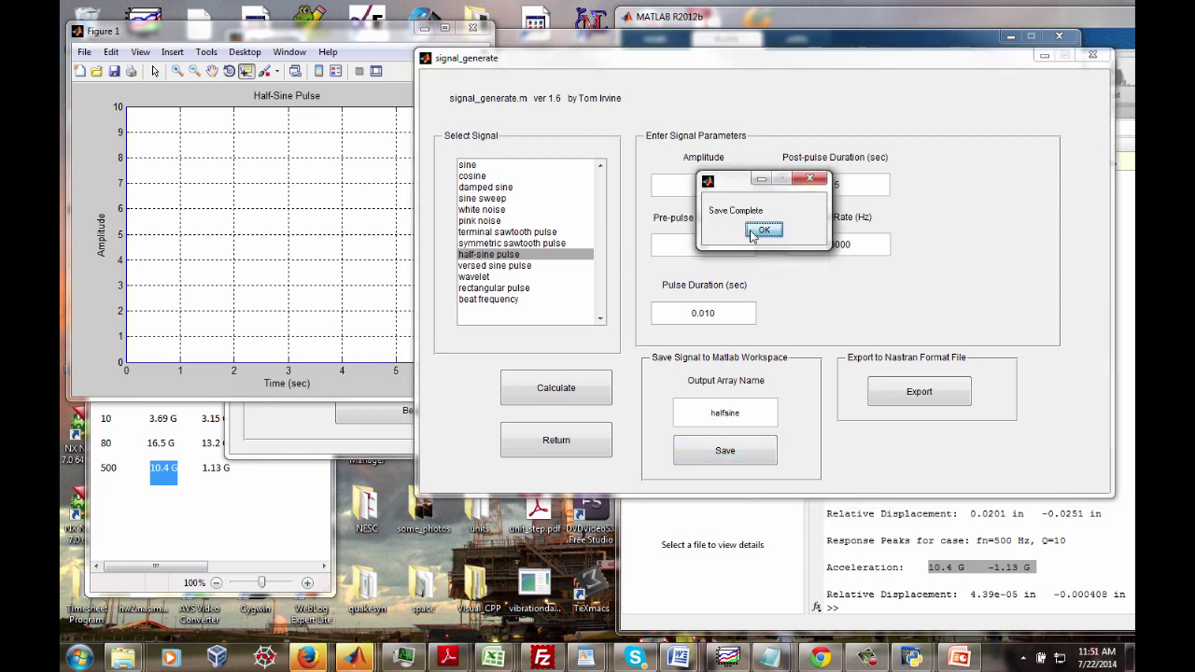
left_click(1044, 57)
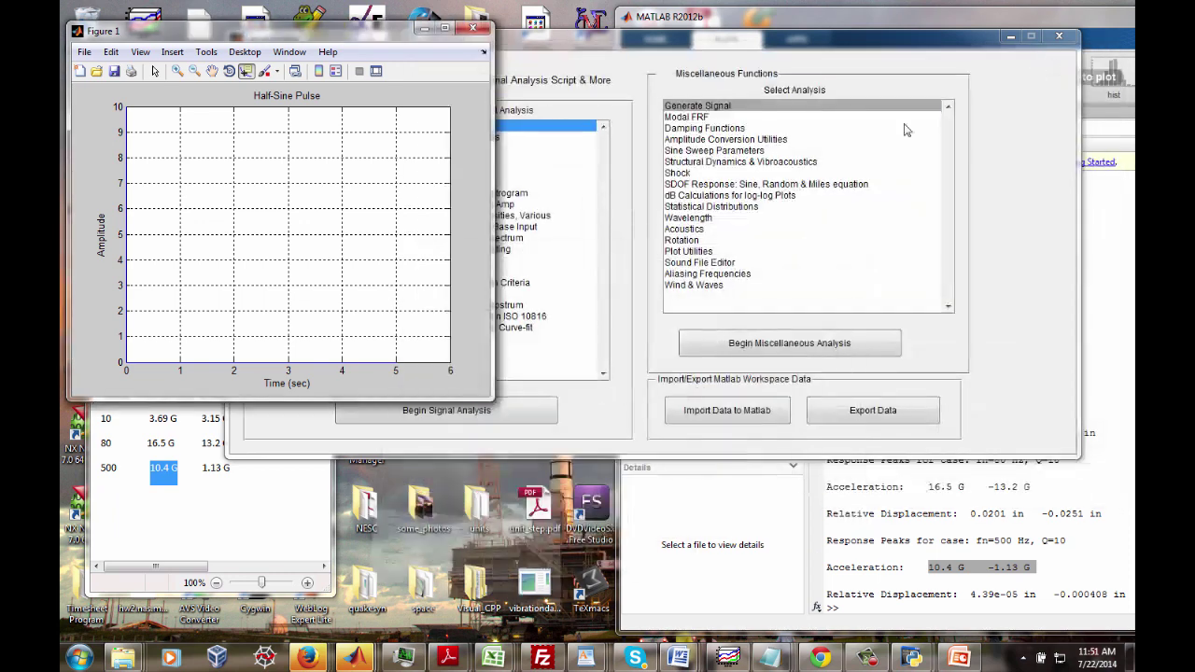
Open the FFT analysis for acceleration time histories, enter halfsine as the input array and set mean removal to no
left_click_drag(622, 49, 658, 54)
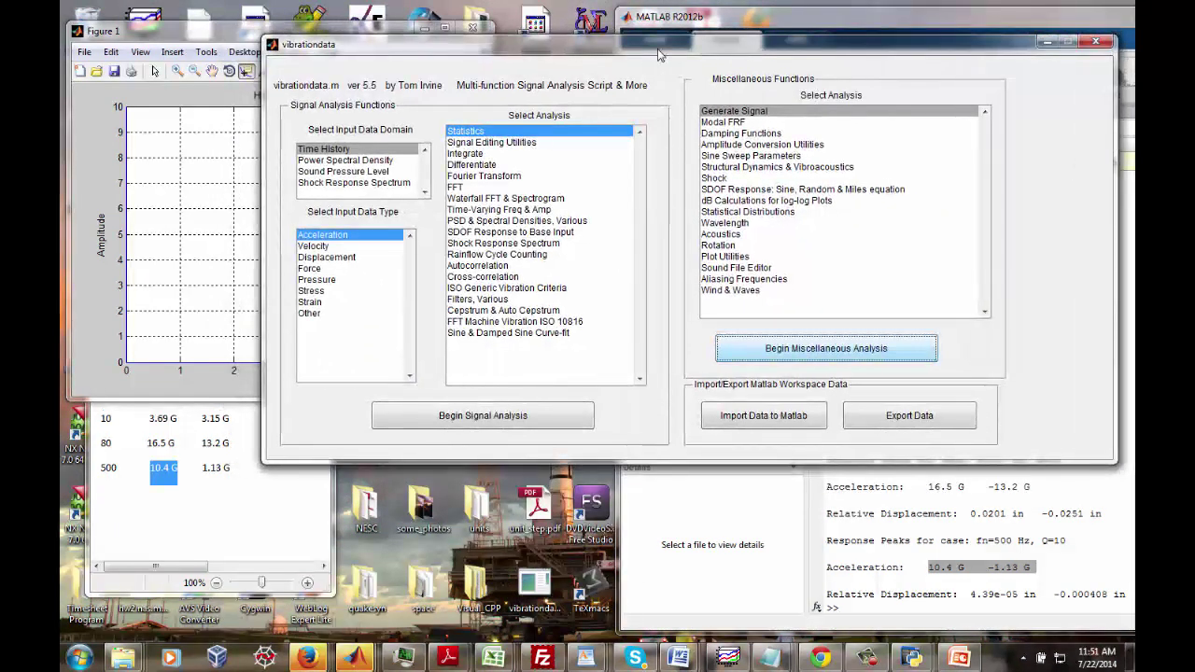
left_click(457, 188)
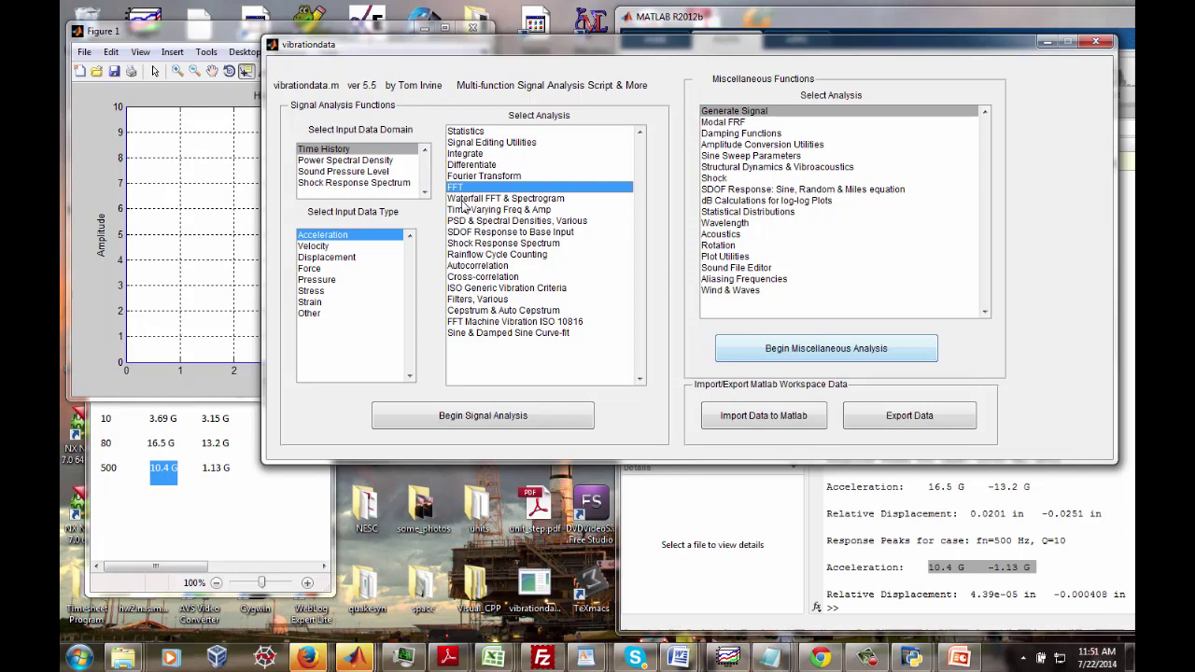
left_click(526, 420)
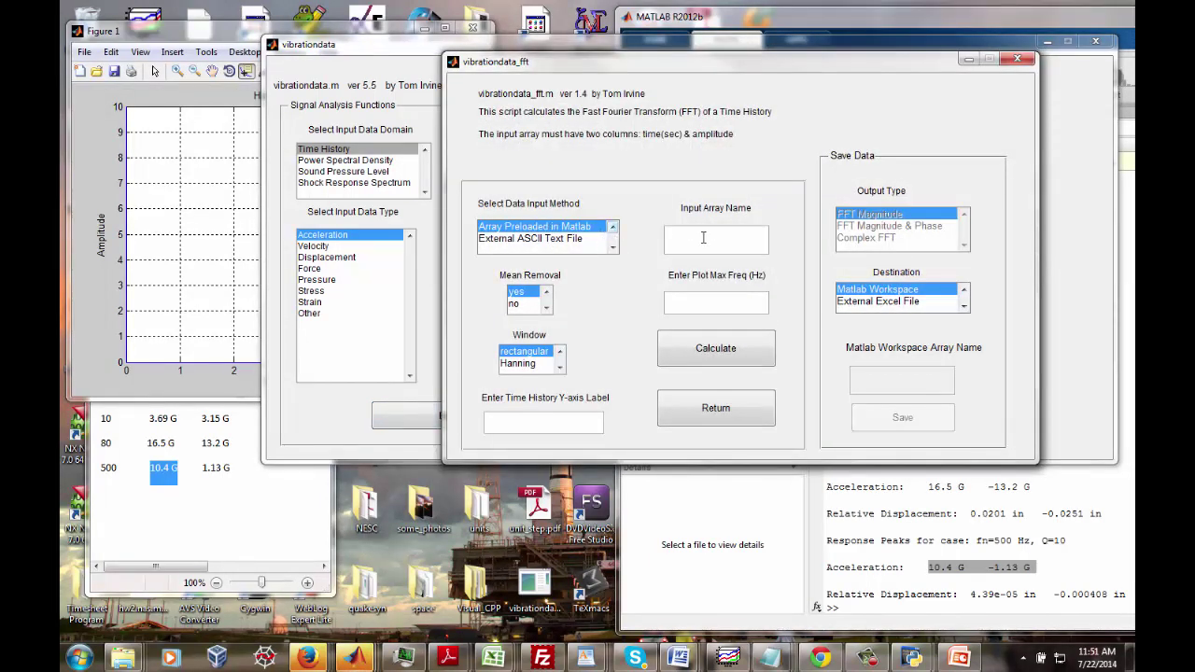
type("halfsine")
left_click(517, 303)
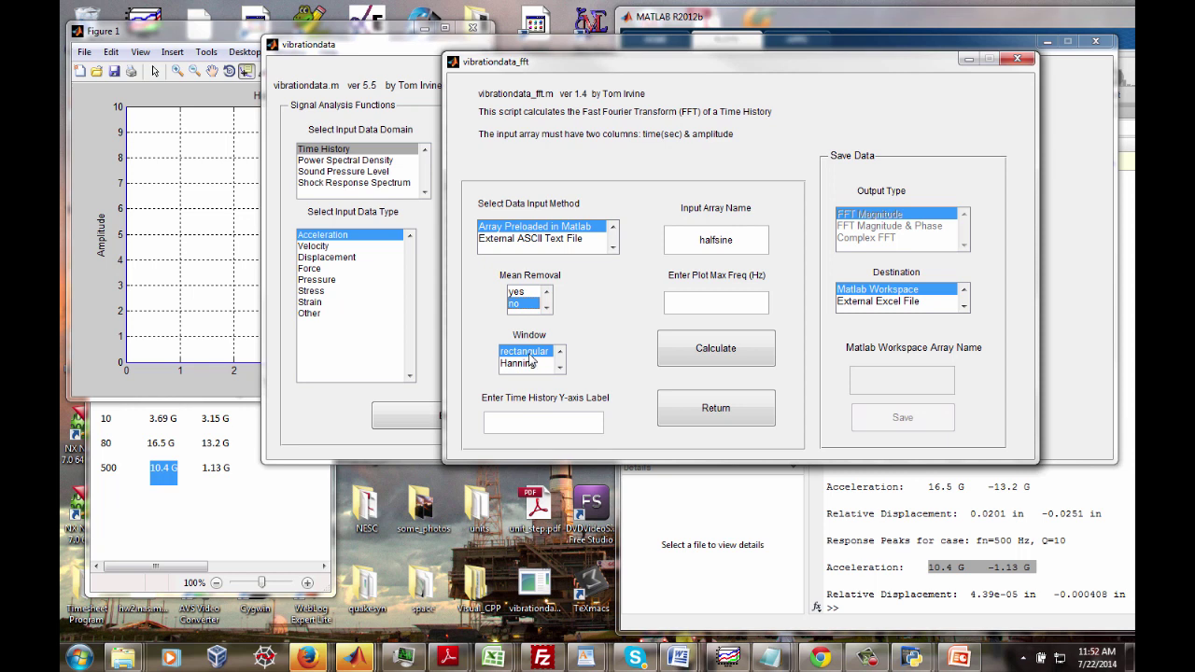
Set the FFT plot's maximum frequency to 2000 Hz and the time history Y-axis label to Accel (G)
left_click(731, 306)
type("2000")
left_click(588, 429)
type("Peak")
key("BackSpace")
key("BackSpace")
key("BackSpace")
key("BackSpace")
type("Accel (G)")
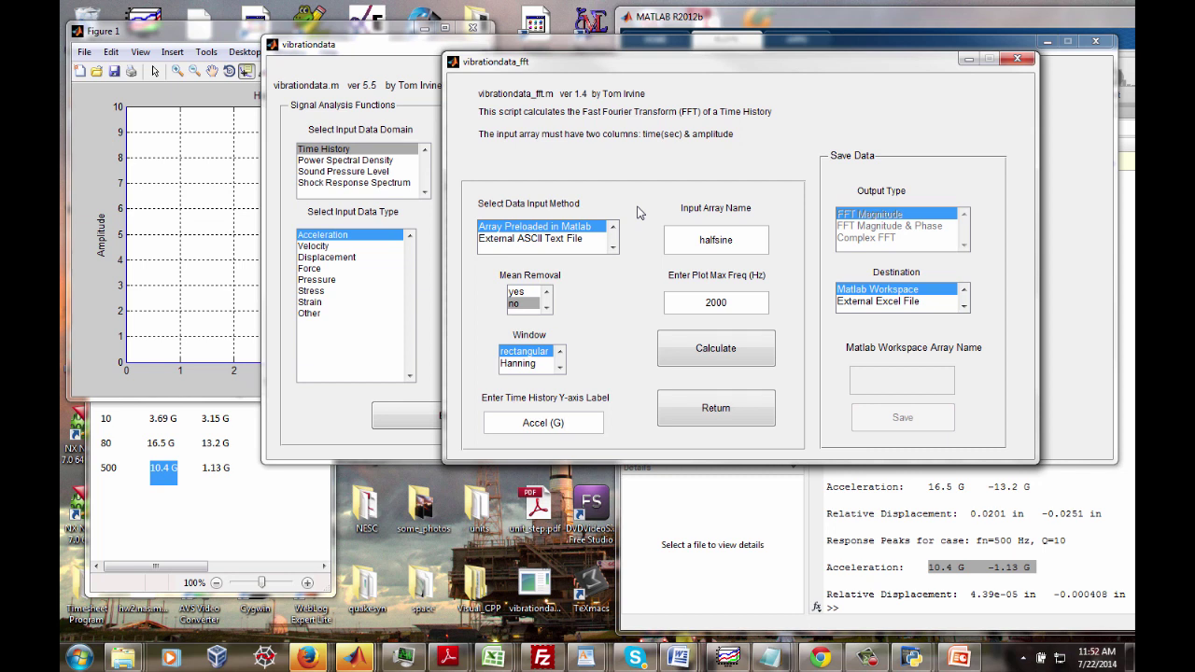
Calculate the FFT, minimize the magnitude and phase plot, and move the Fourier magnitude plot off the FFT input fields
left_click(703, 358)
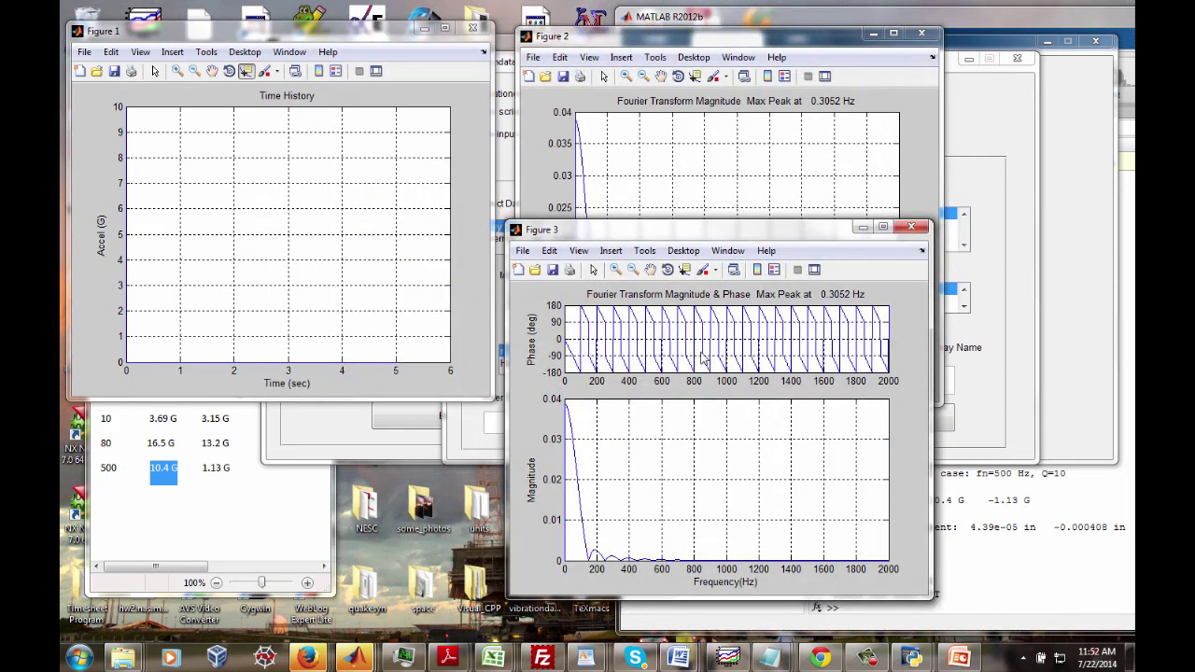
left_click(863, 228)
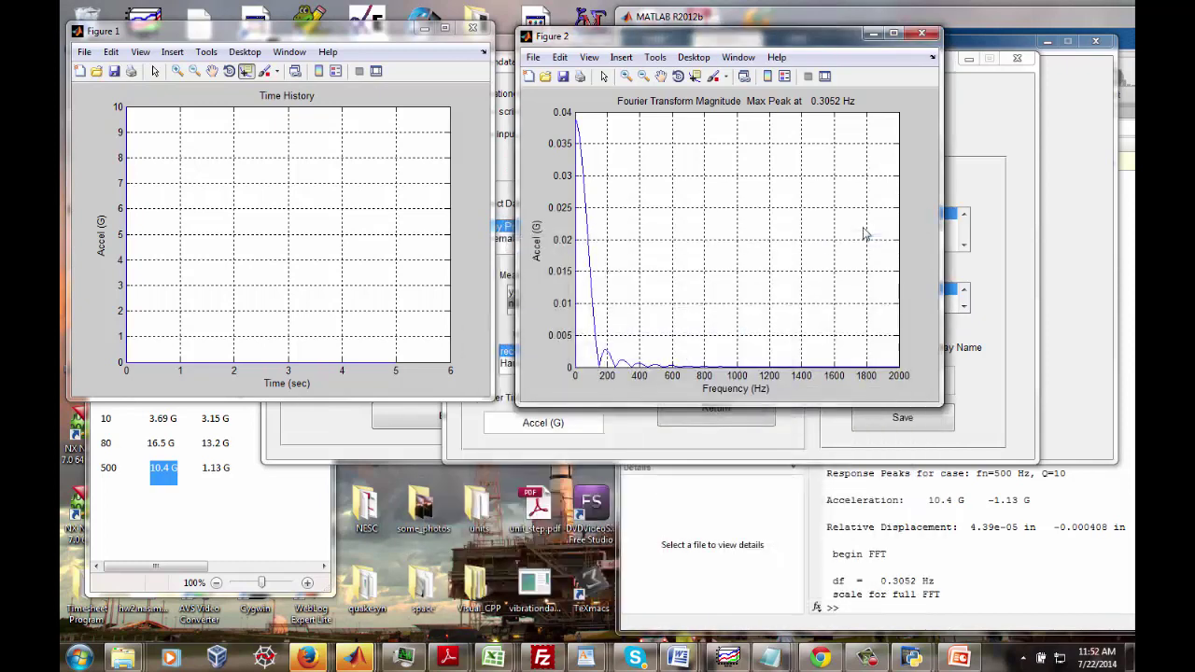
left_click_drag(712, 43, 529, 40)
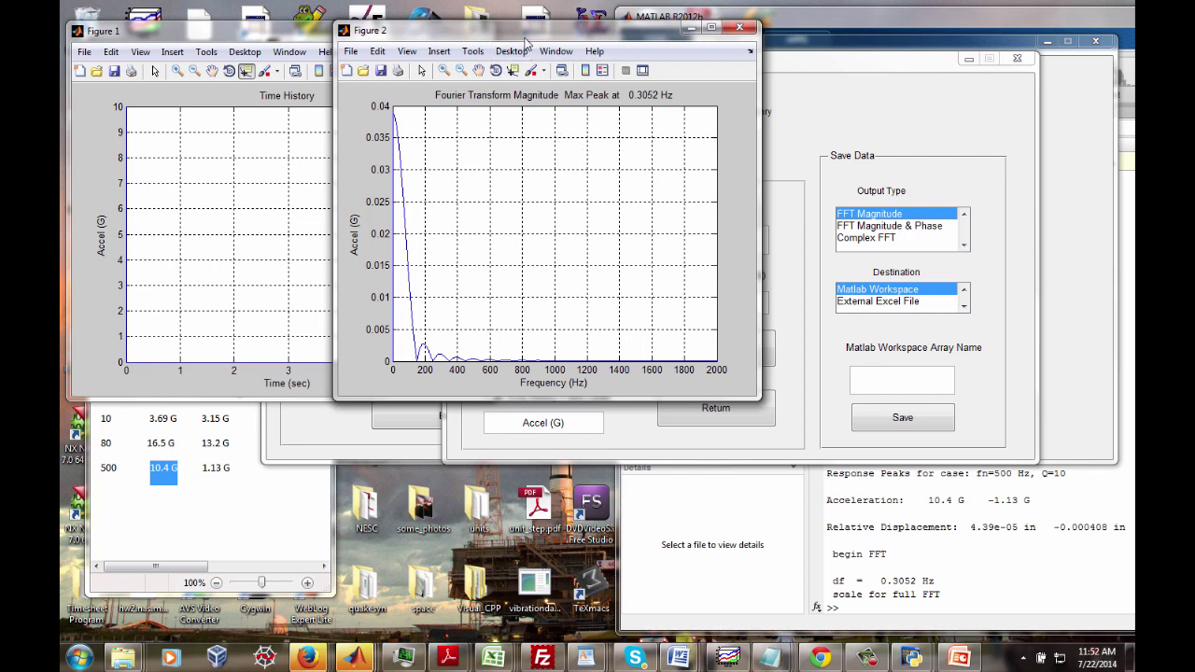
left_click_drag(524, 37, 436, 19)
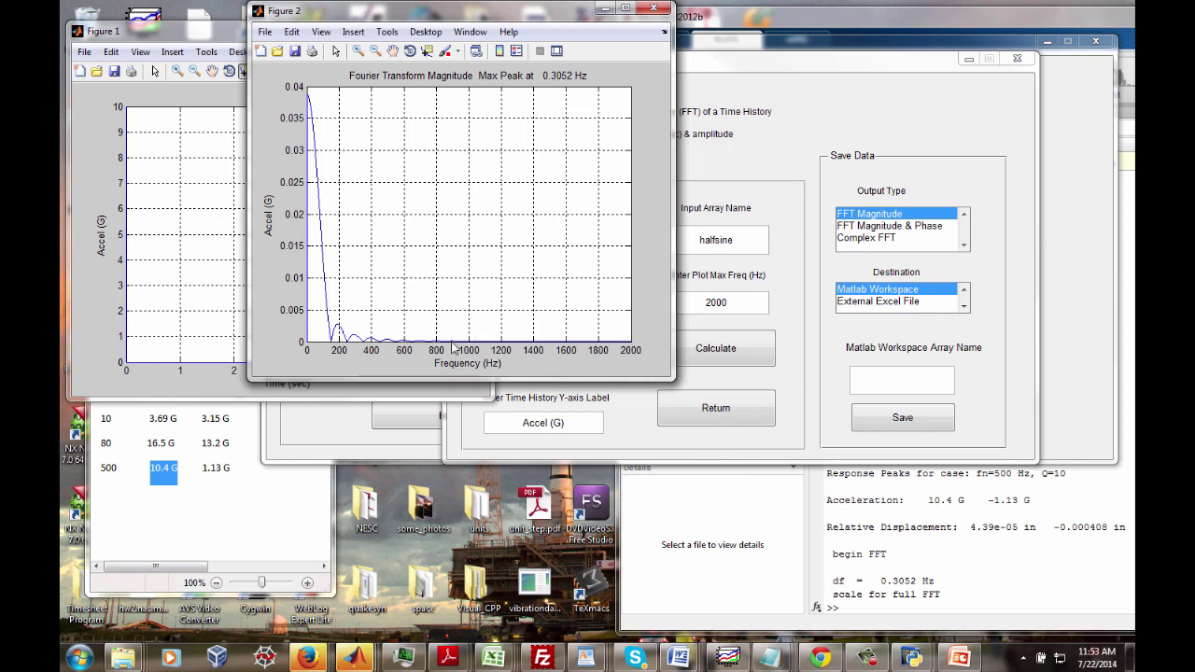
Recalculate the FFT with the plot's maximum frequency set to 200 Hz and minimize the magnitude and phase plot
left_click(719, 71)
left_click_drag(719, 72, 777, 83)
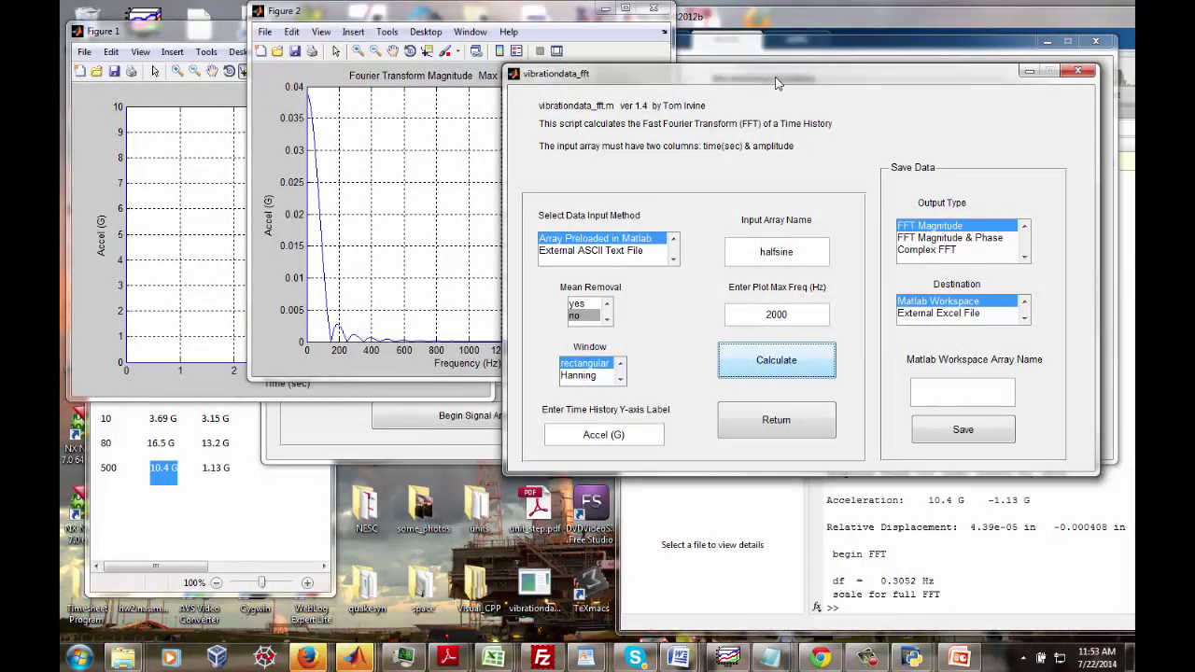
left_click(789, 313)
key("BackSpace")
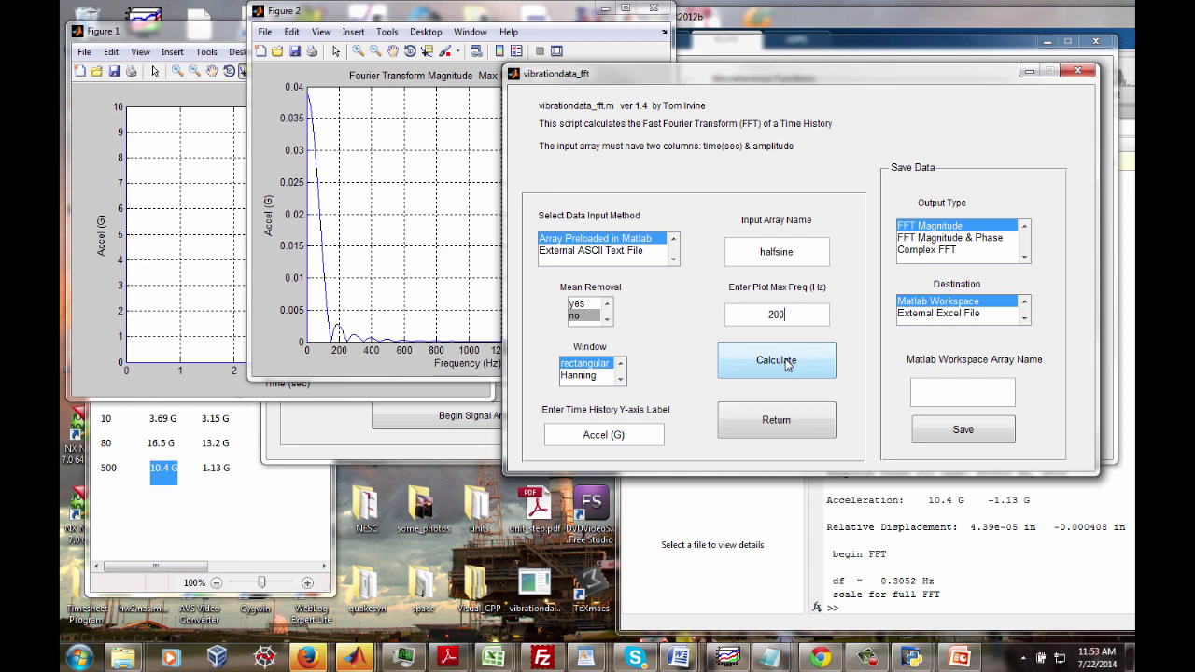
left_click(787, 362)
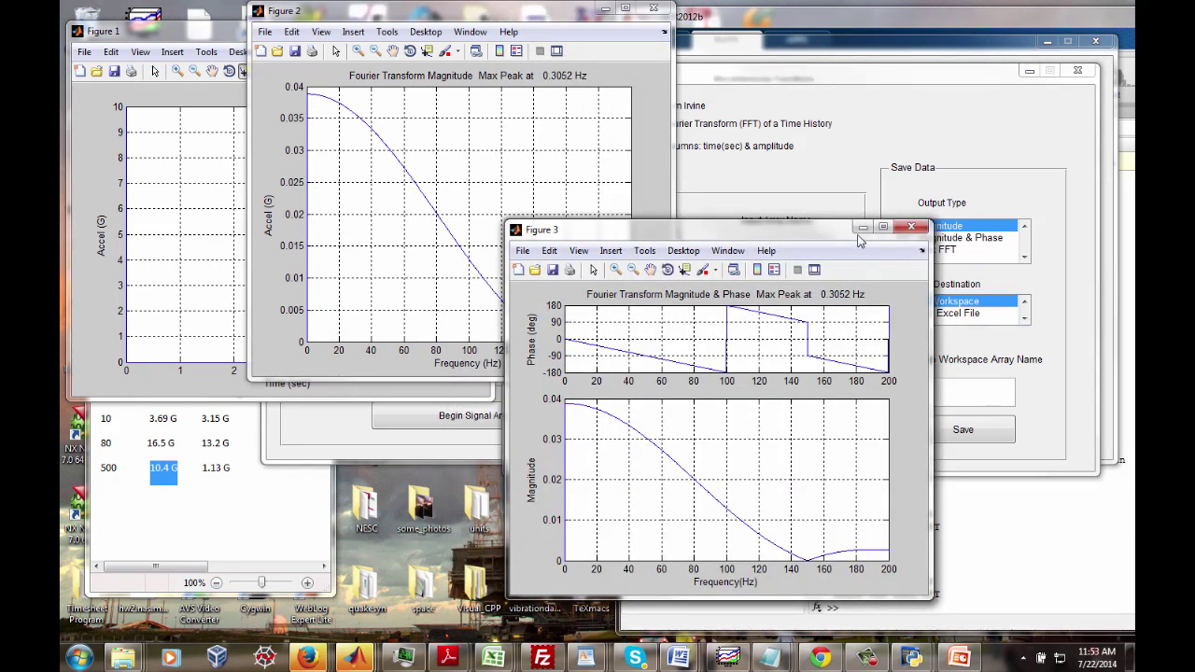
left_click(863, 228)
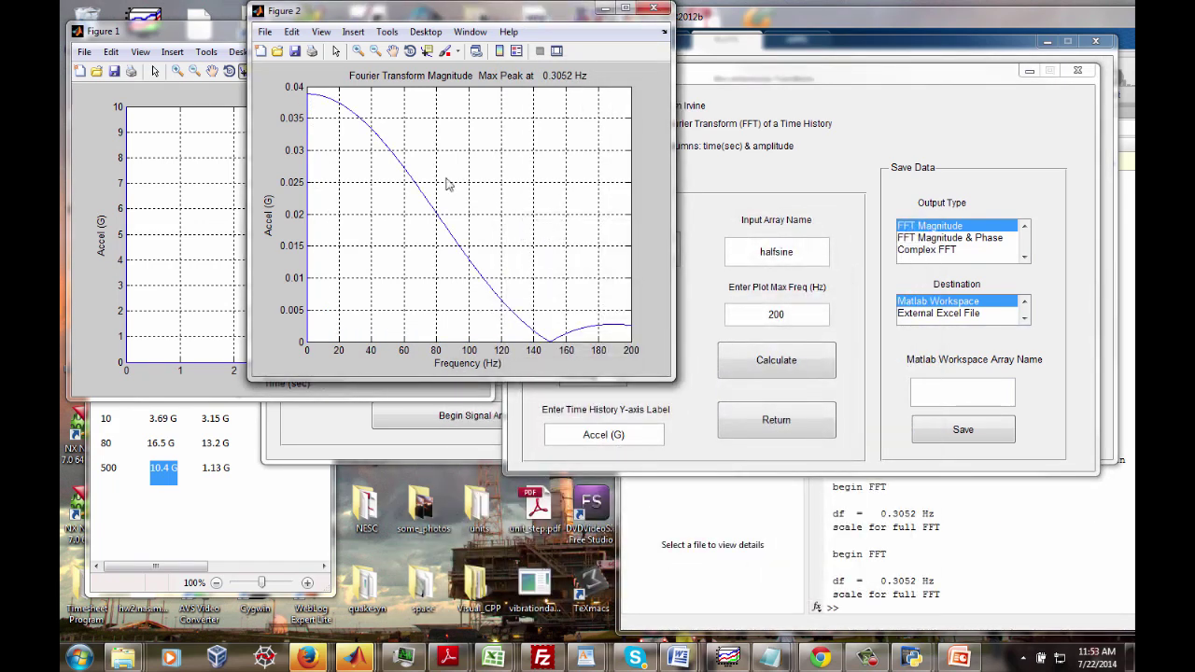